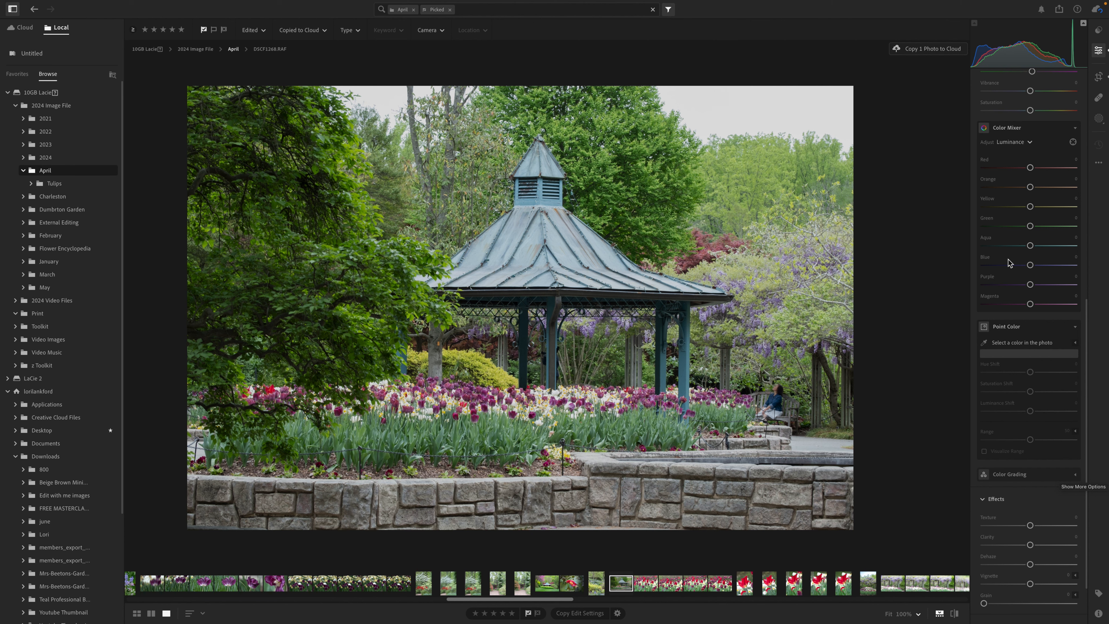
- Warm the photo's white balance temperature to about 4,890 and hide the folder browser
{"action": "scroll", "coordinate": [1008, 263], "scroll_direction": "up", "scroll_amount": 5}
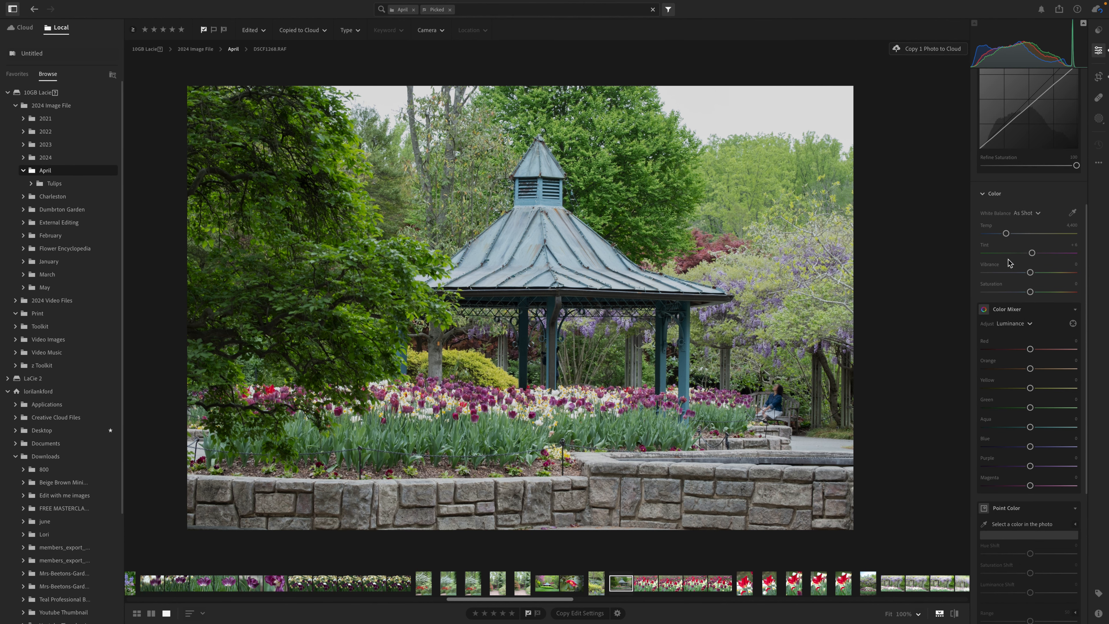
{"action": "scroll", "coordinate": [1009, 262], "scroll_direction": "up", "scroll_amount": 3}
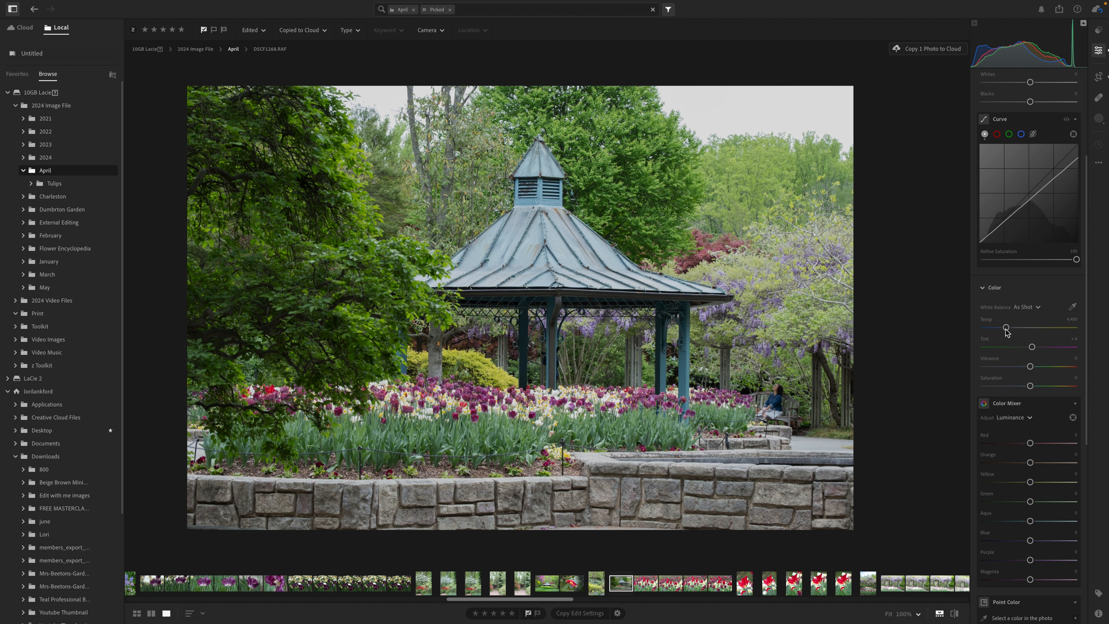
{"action": "mouse_move", "coordinate": [1007, 328]}
{"action": "left_mouse_down"}
{"action": "mouse_move", "coordinate": [996, 328]}
{"action": "mouse_move", "coordinate": [1010, 328]}
{"action": "left_mouse_up"}
{"action": "left_click_drag", "start_coordinate": [1032, 348], "coordinate": [1011, 328]}
{"action": "left_click", "coordinate": [12, 9]}
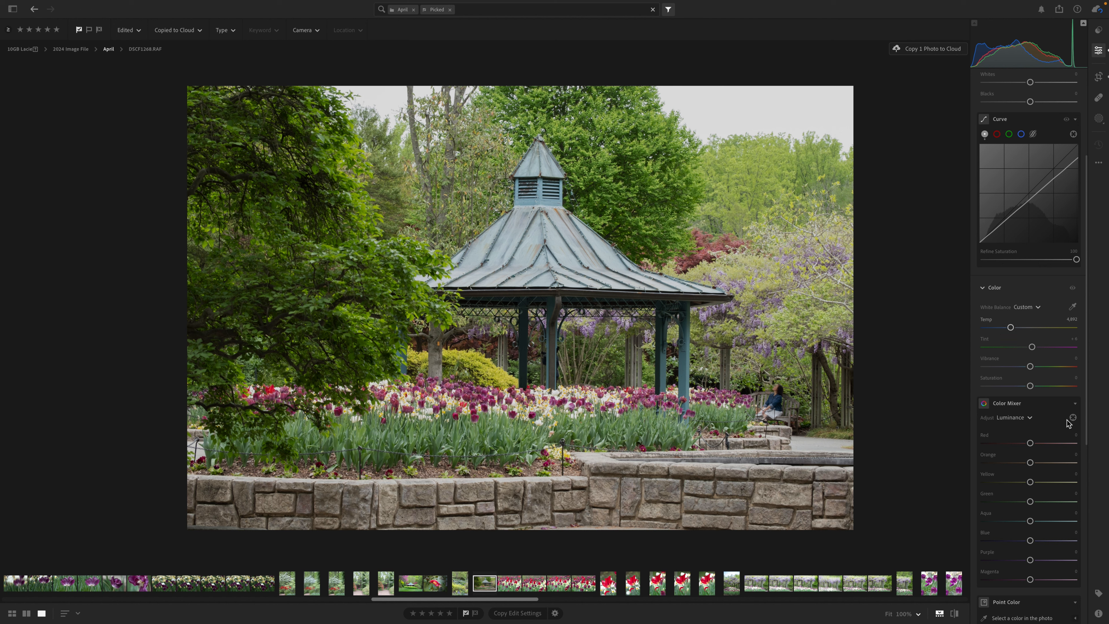
- Sample the purple of the wisteria blossoms beside the gazebo roof as a Point Color
{"action": "scroll", "coordinate": [1046, 505], "scroll_direction": "down", "scroll_amount": 1}
{"action": "scroll", "coordinate": [1045, 502], "scroll_direction": "down", "scroll_amount": 6}
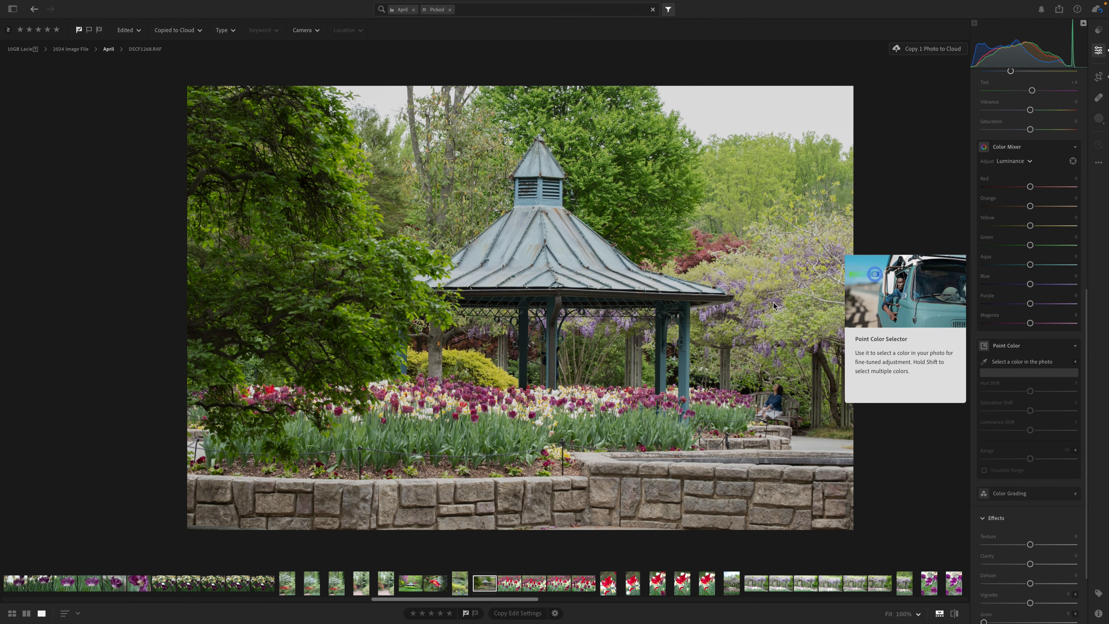
{"action": "left_click", "coordinate": [705, 290]}
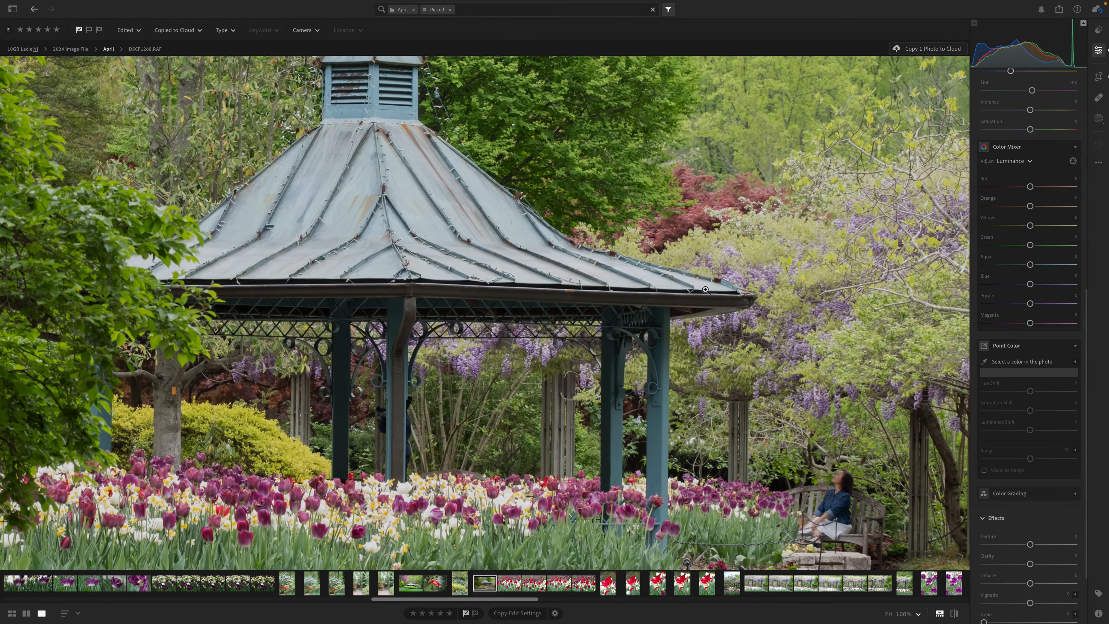
{"action": "scroll", "coordinate": [842, 328], "scroll_direction": "right", "scroll_amount": 2}
{"action": "scroll", "coordinate": [843, 328], "scroll_direction": "right", "scroll_amount": 1}
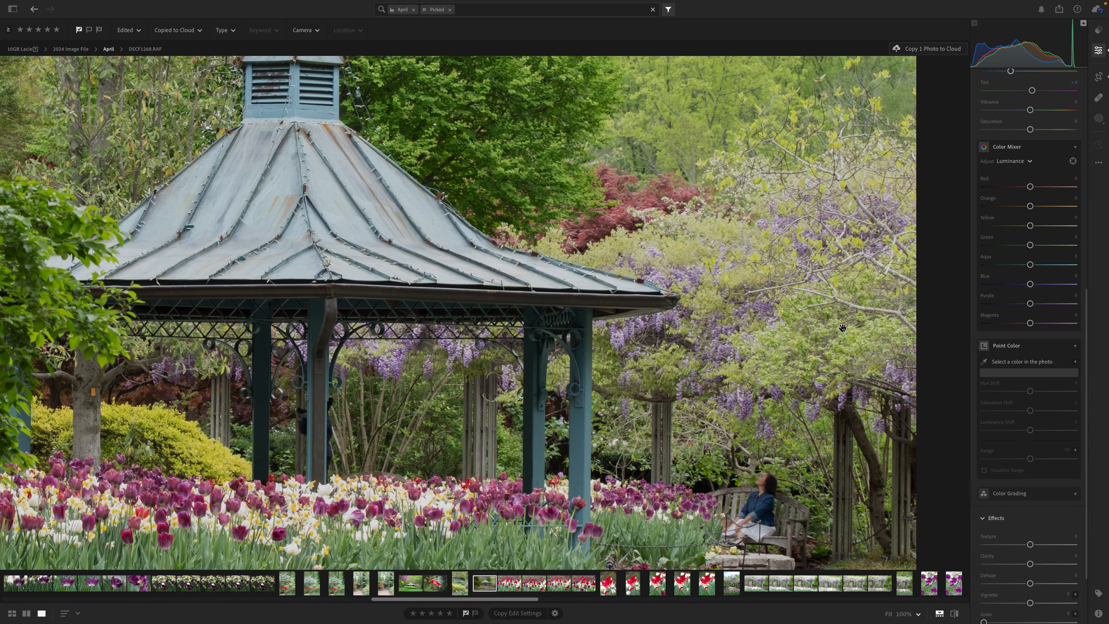
{"action": "left_click", "coordinate": [985, 361]}
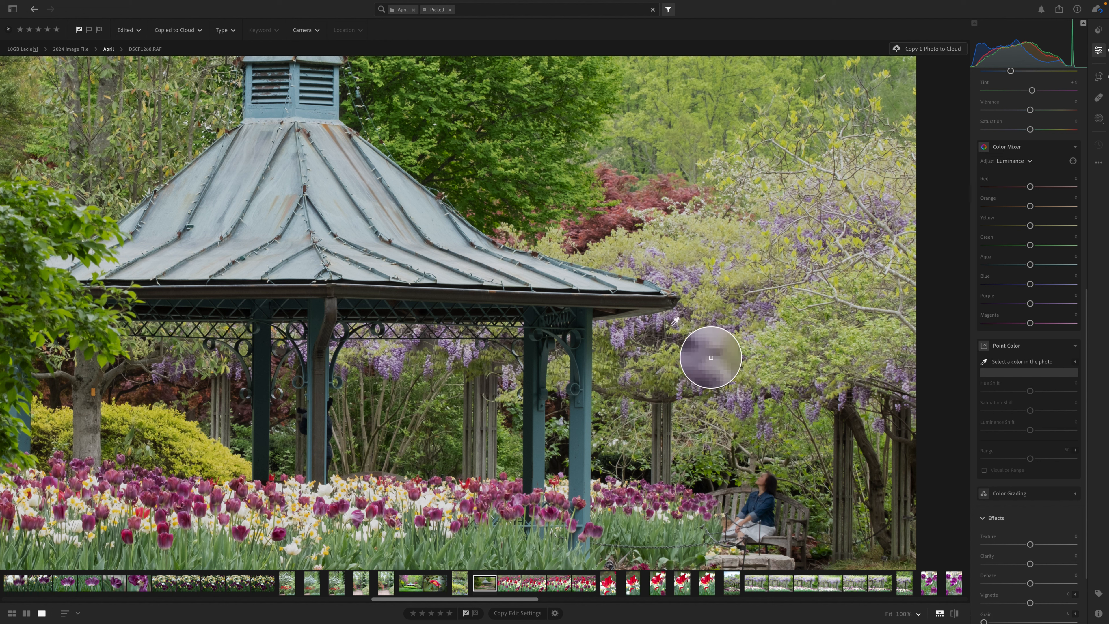
{"action": "left_click", "coordinate": [661, 324]}
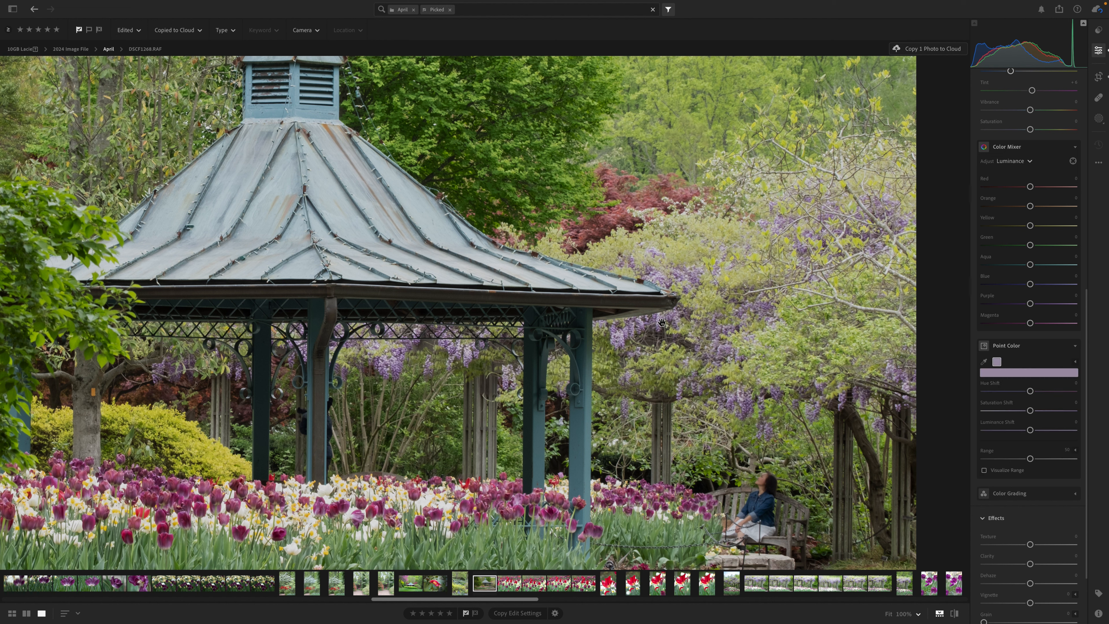
- Shift the sampled wisteria purple to hue -23, saturation +67 and luminance +7
{"action": "left_click", "coordinate": [1030, 411]}
{"action": "mouse_move", "coordinate": [1031, 411]}
{"action": "left_mouse_down"}
{"action": "mouse_move", "coordinate": [1063, 417]}
{"action": "mouse_move", "coordinate": [1022, 393]}
{"action": "left_mouse_up"}
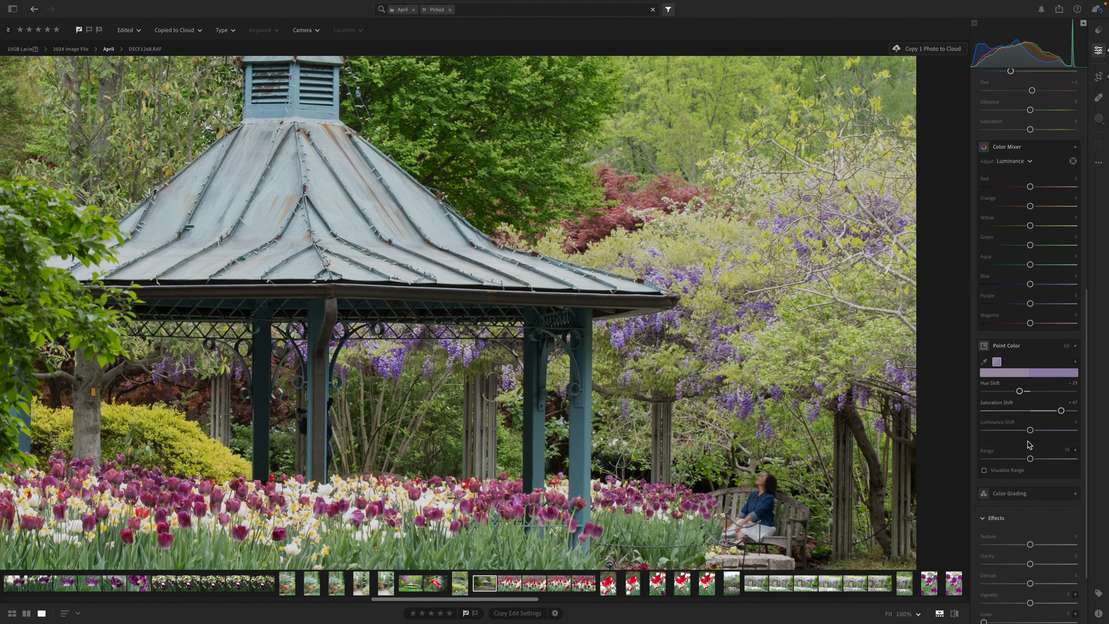
{"action": "mouse_move", "coordinate": [1031, 430]}
{"action": "left_mouse_down"}
{"action": "mouse_move", "coordinate": [1018, 431]}
{"action": "mouse_move", "coordinate": [1035, 434]}
{"action": "left_mouse_up"}
- Compare the color-adjusted gazebo photo with its original, viewing more of the scene at once
{"action": "left_click", "coordinate": [826, 338]}
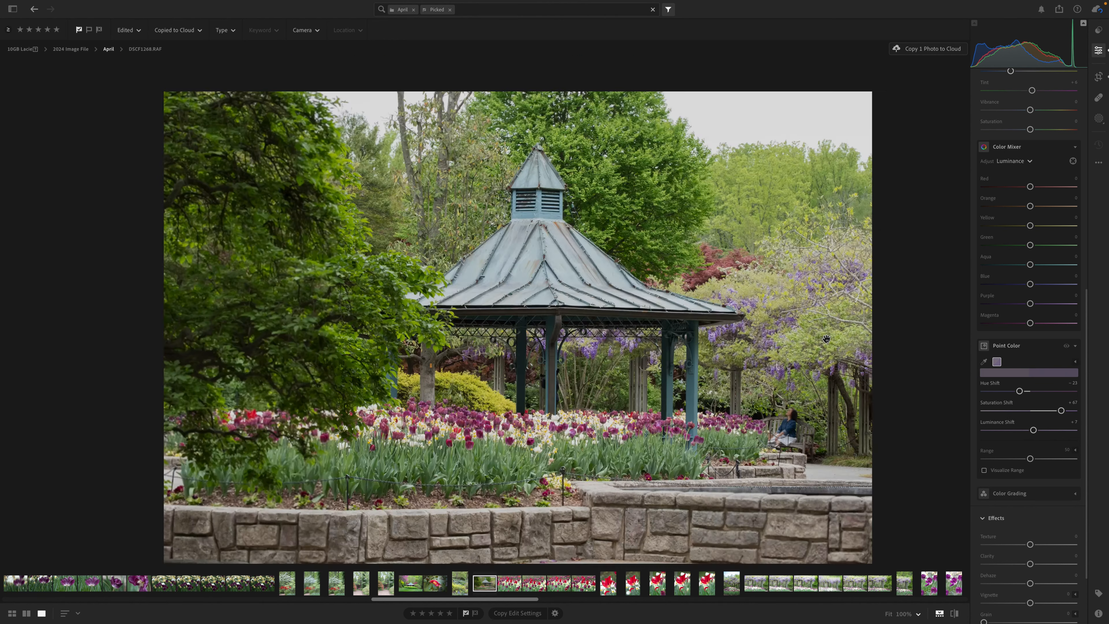
{"action": "left_click", "coordinate": [826, 339]}
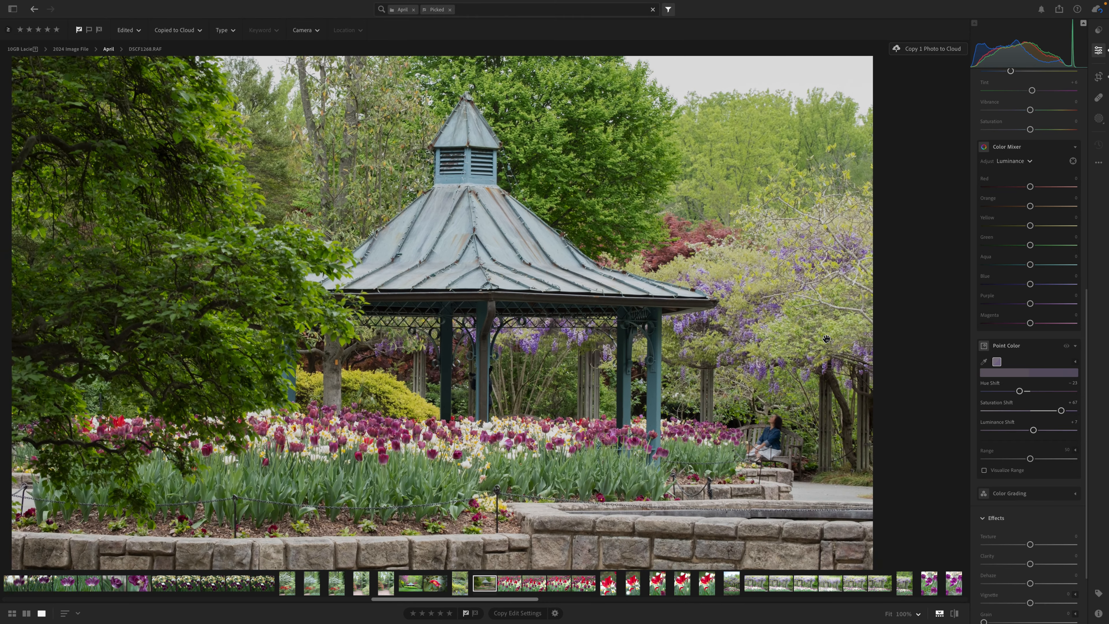
{"action": "key", "text": "backslash"}
{"action": "key", "text": "backslash"}
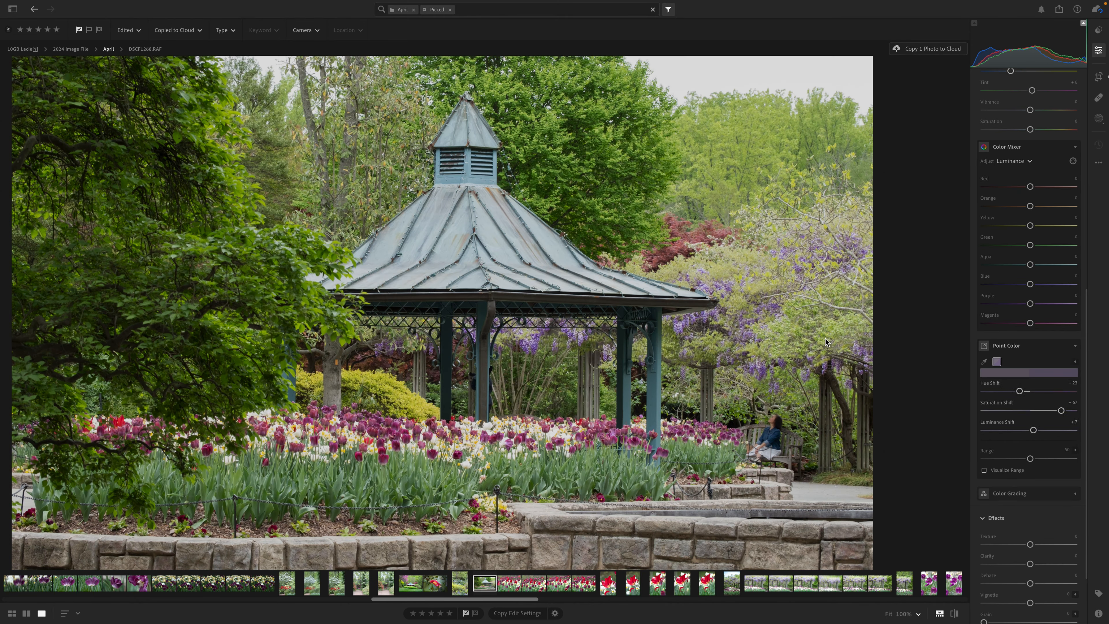
{"action": "key", "text": "backslash"}
{"action": "key", "text": "backslash"}
{"action": "key", "text": "backslash"}
{"action": "key", "text": "backslash"}
{"action": "key", "text": "backslash"}
{"action": "key", "text": "backslash"}
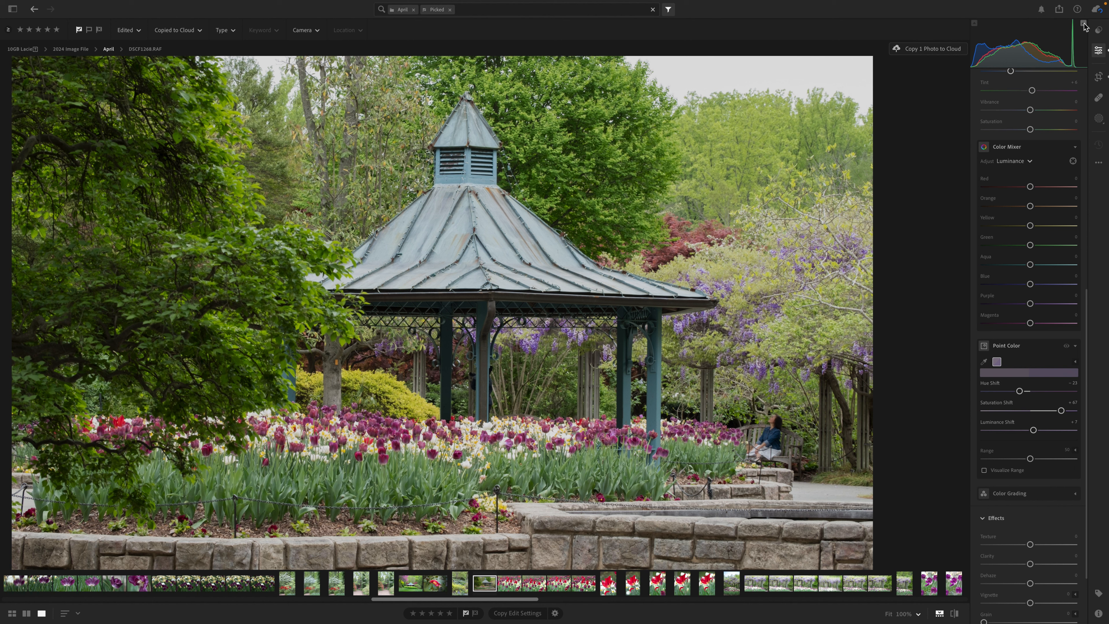
{"action": "key", "text": "backslash"}
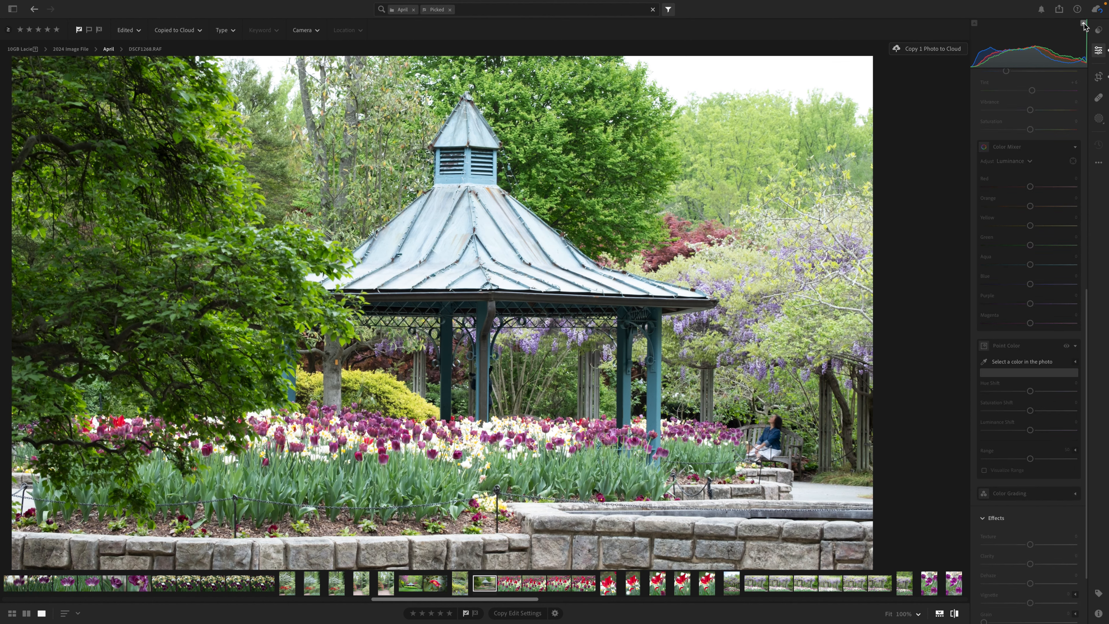
{"action": "key", "text": "backslash"}
{"action": "key", "text": "backslash"}
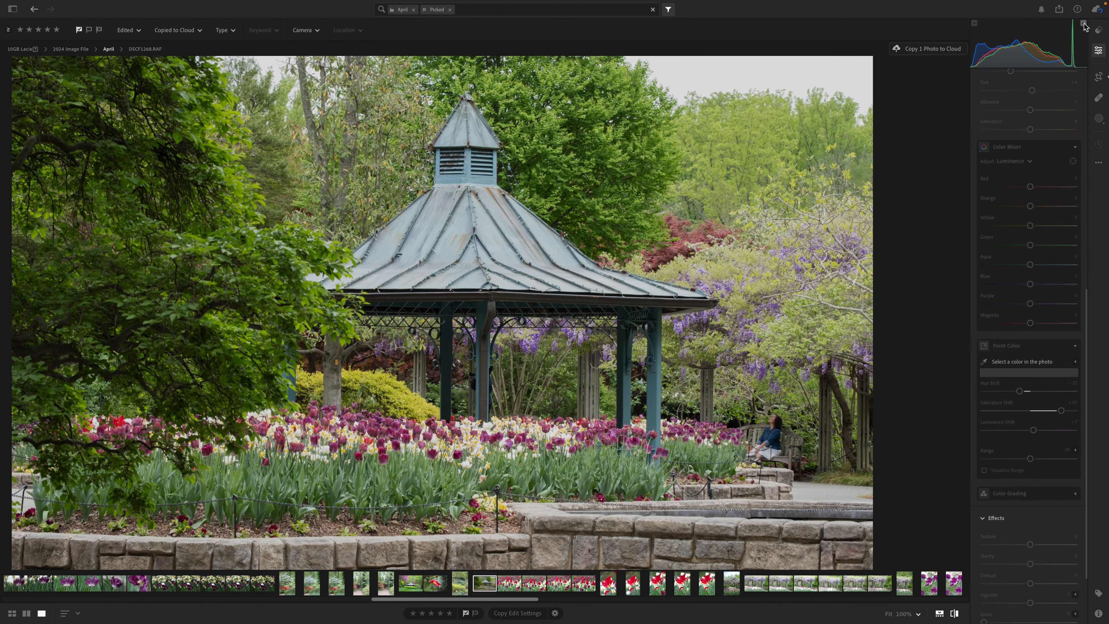
{"action": "key", "text": "backslash"}
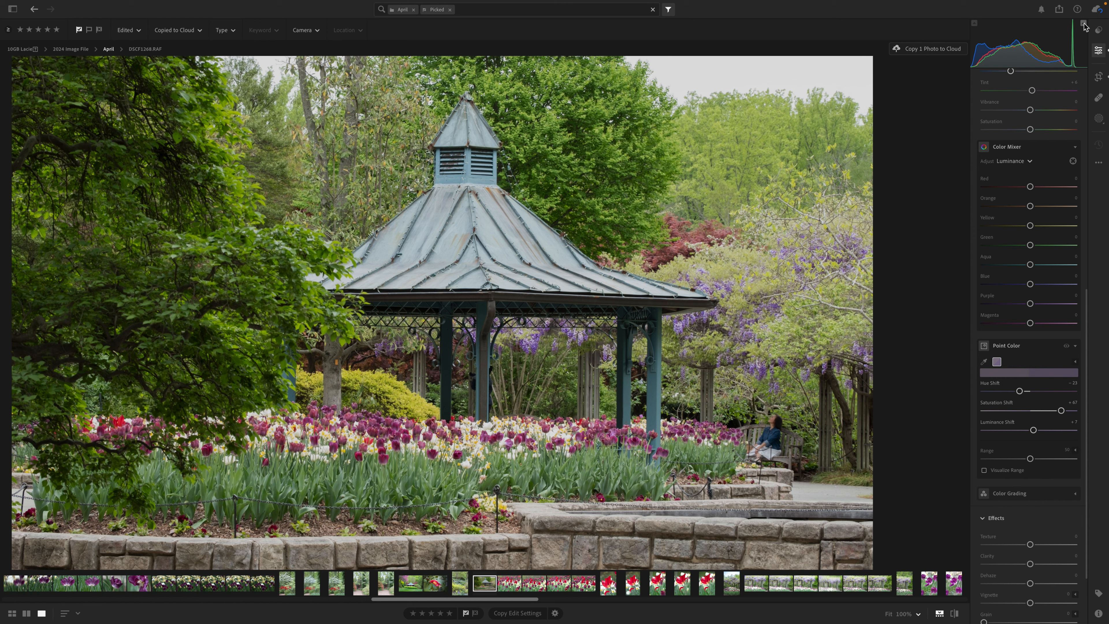
{"action": "key", "text": "backslash"}
{"action": "key", "text": "backslash"}
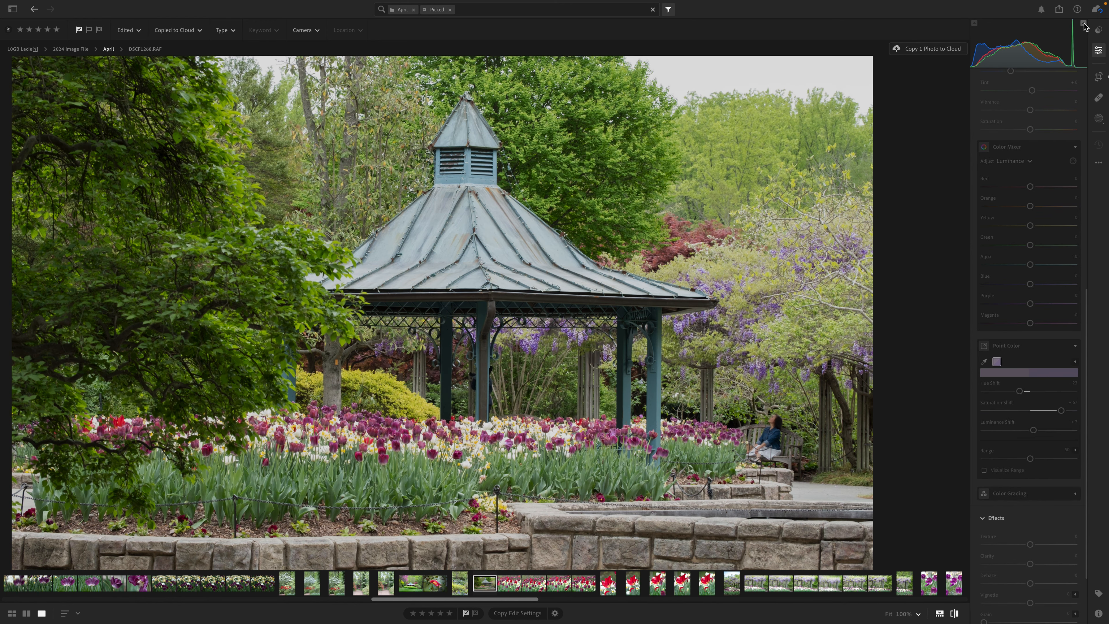
{"action": "key", "text": "backslash"}
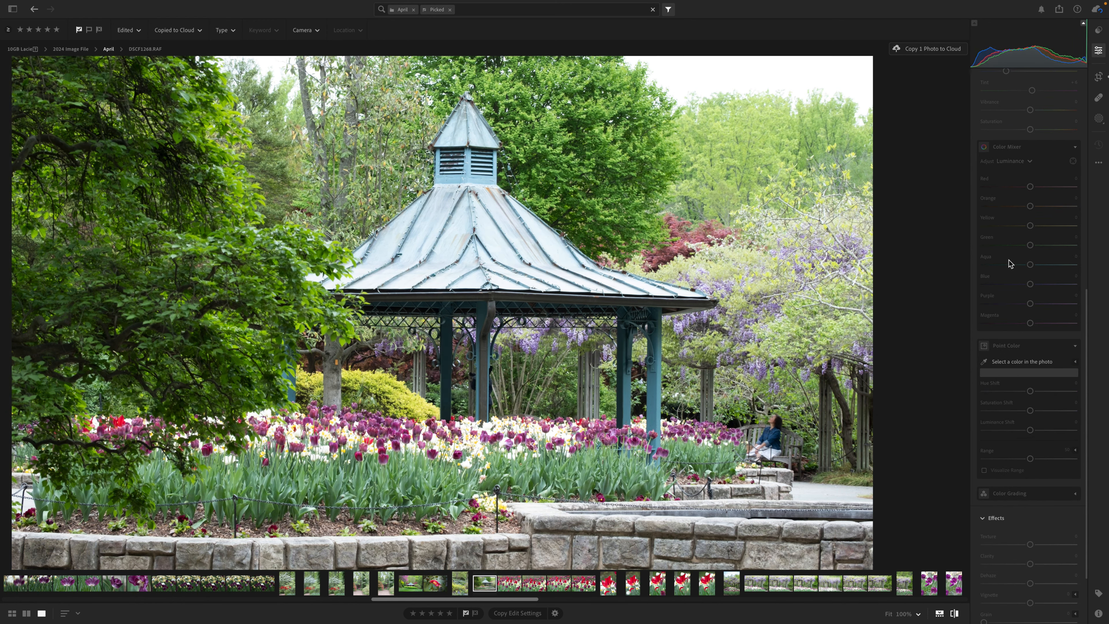
- Turn off Show Original to return to the edited version of the photo
{"action": "scroll", "coordinate": [1008, 260], "scroll_direction": "up", "scroll_amount": 10}
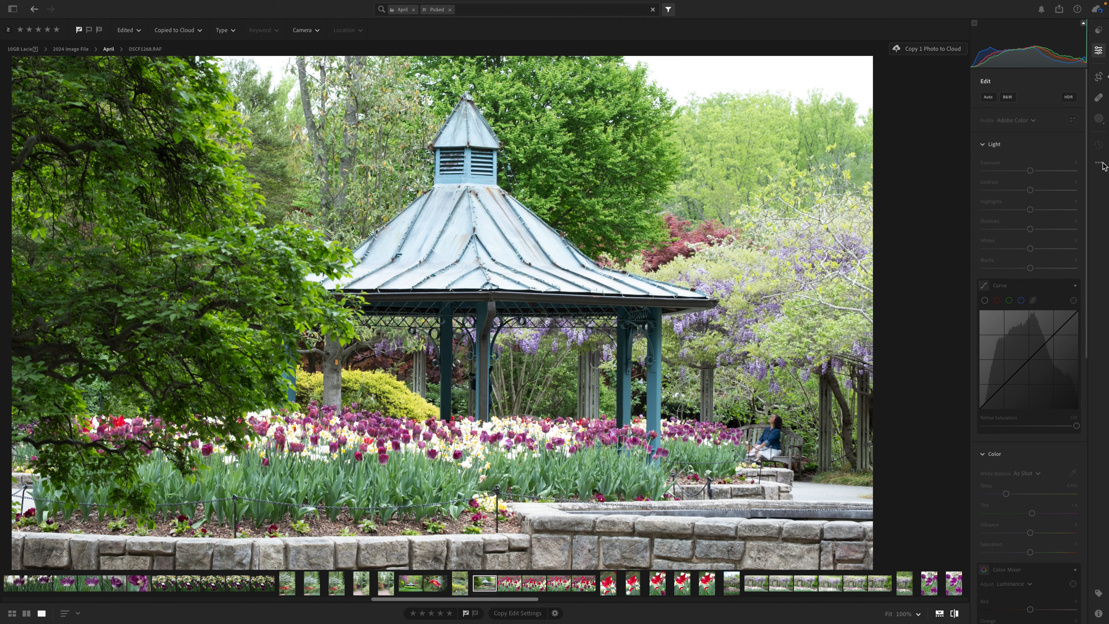
{"action": "key", "text": "backslash"}
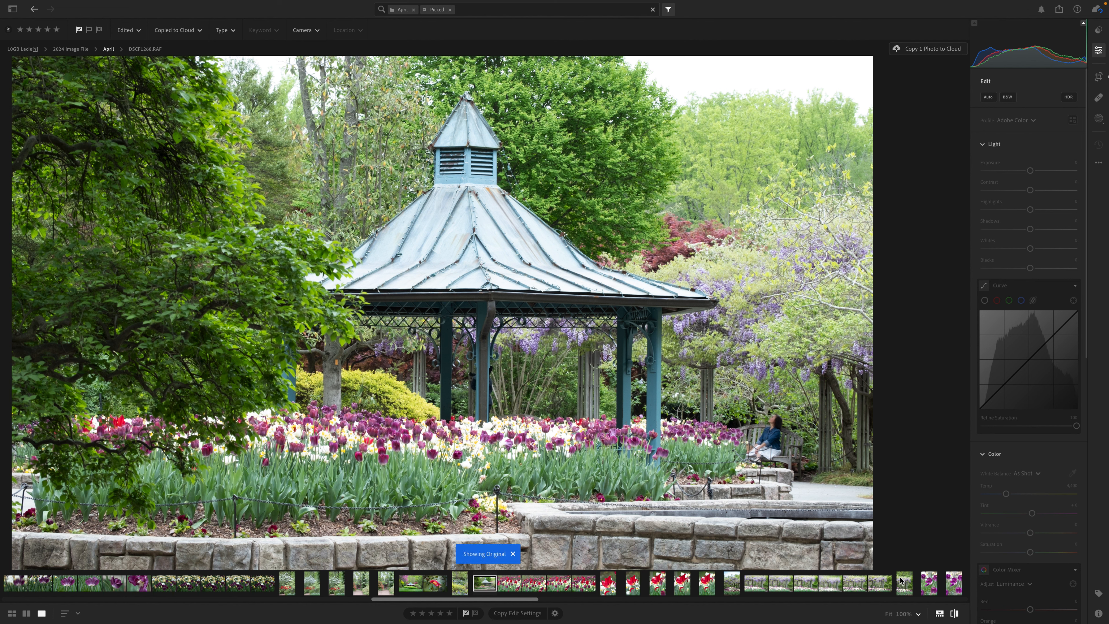
{"action": "key", "text": "backslash"}
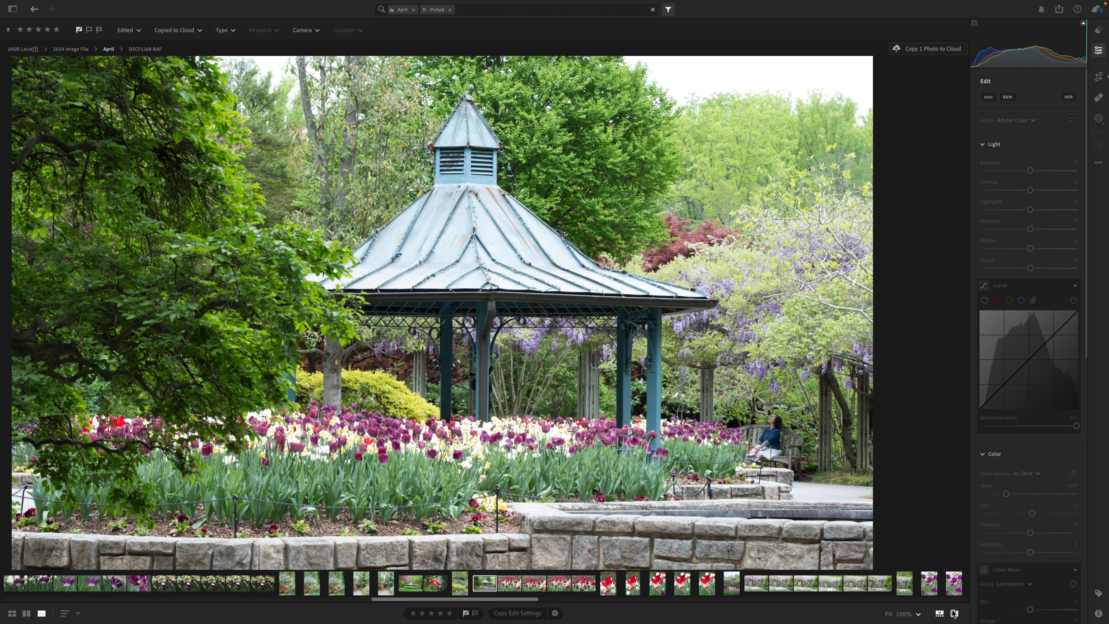
{"action": "left_click", "coordinate": [1099, 165]}
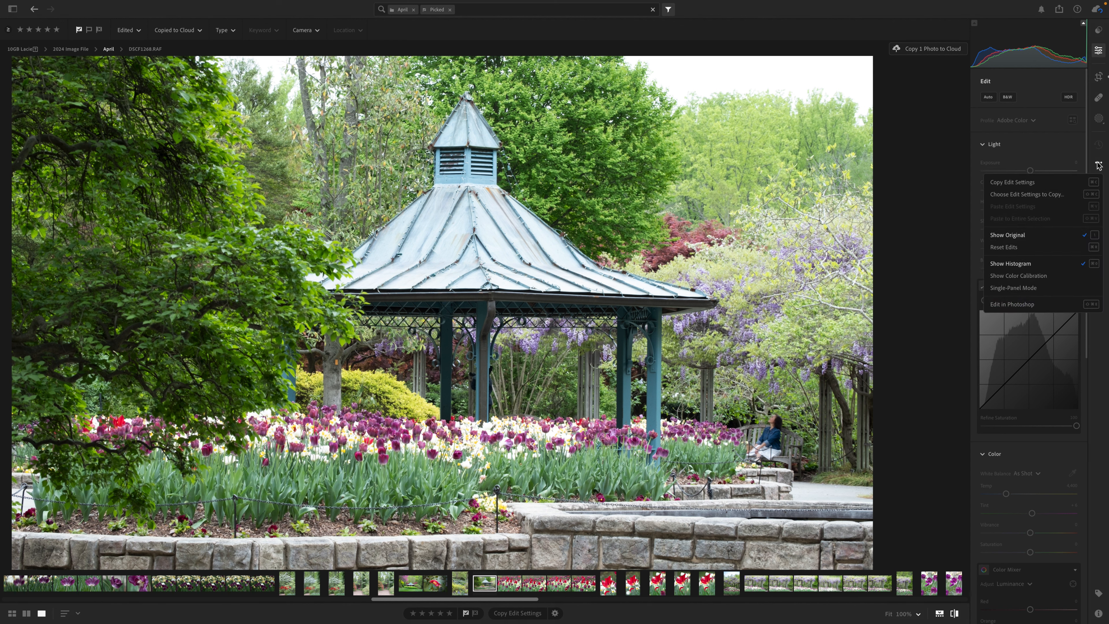
{"action": "left_click", "coordinate": [1008, 236]}
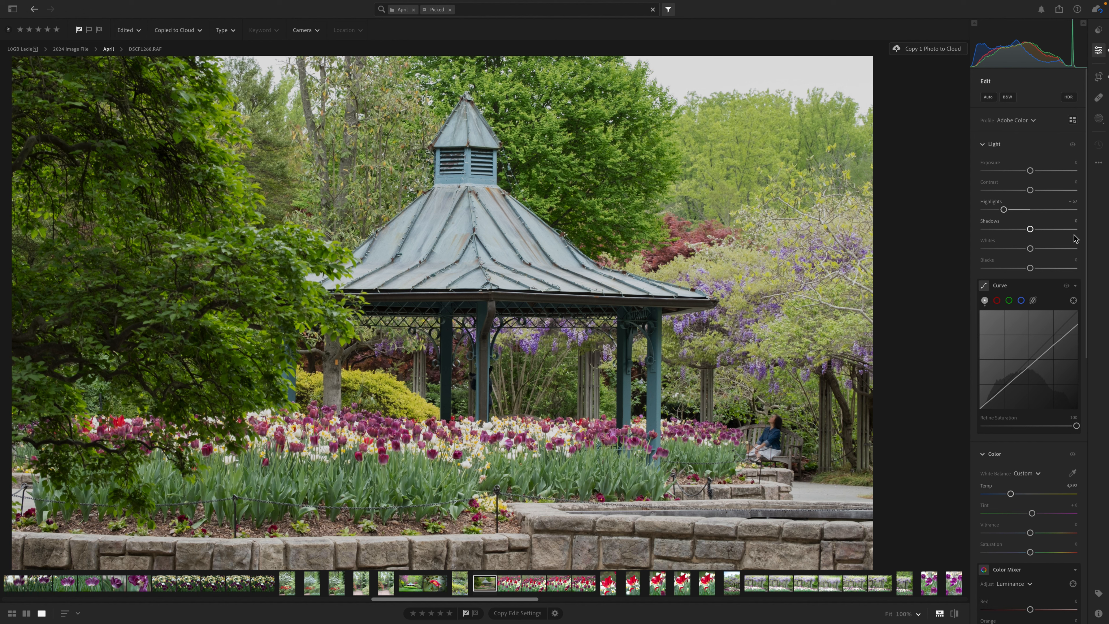
- Create a Color Range mask sampled from a purple tulip in the flower bed
{"action": "scroll", "coordinate": [1031, 480], "scroll_direction": "down", "scroll_amount": 6}
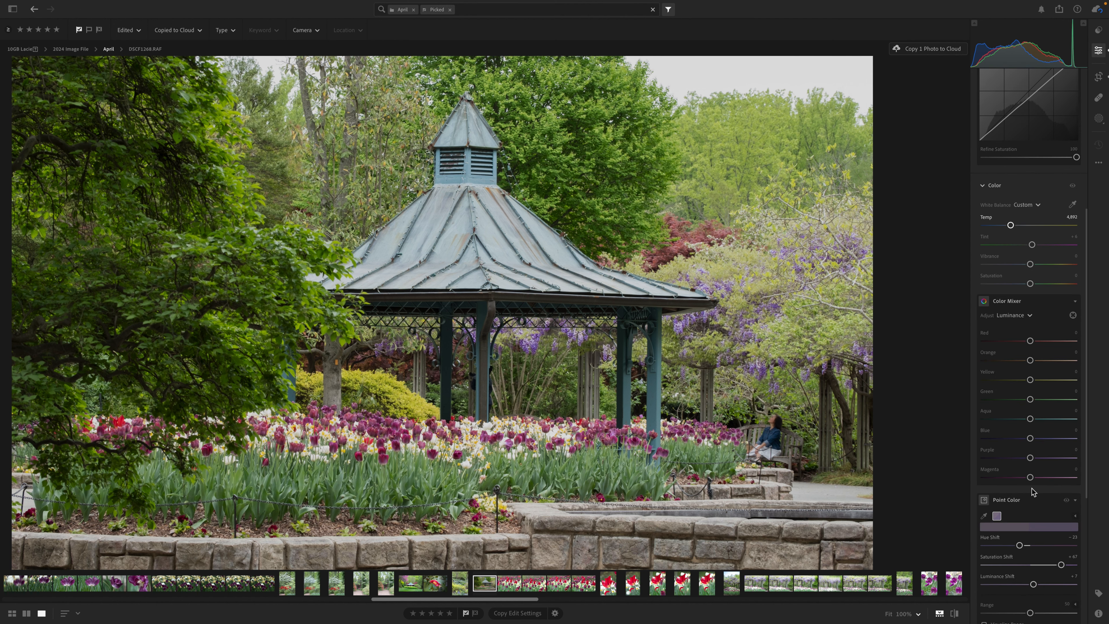
{"action": "scroll", "coordinate": [1033, 492], "scroll_direction": "down", "scroll_amount": 4}
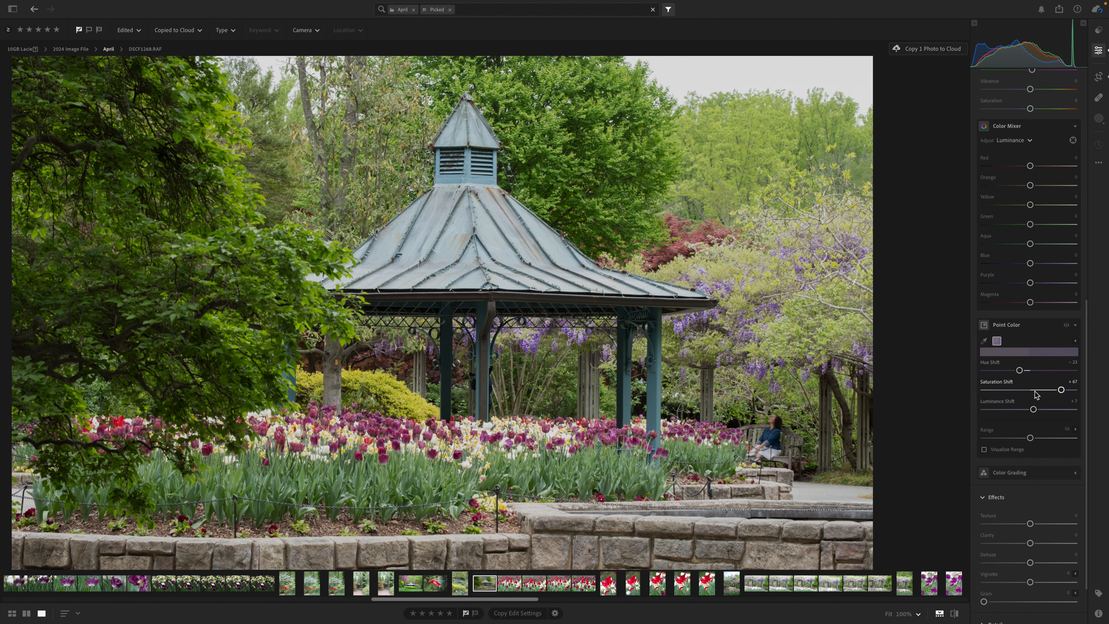
{"action": "scroll", "coordinate": [1035, 391], "scroll_direction": "up", "scroll_amount": 10}
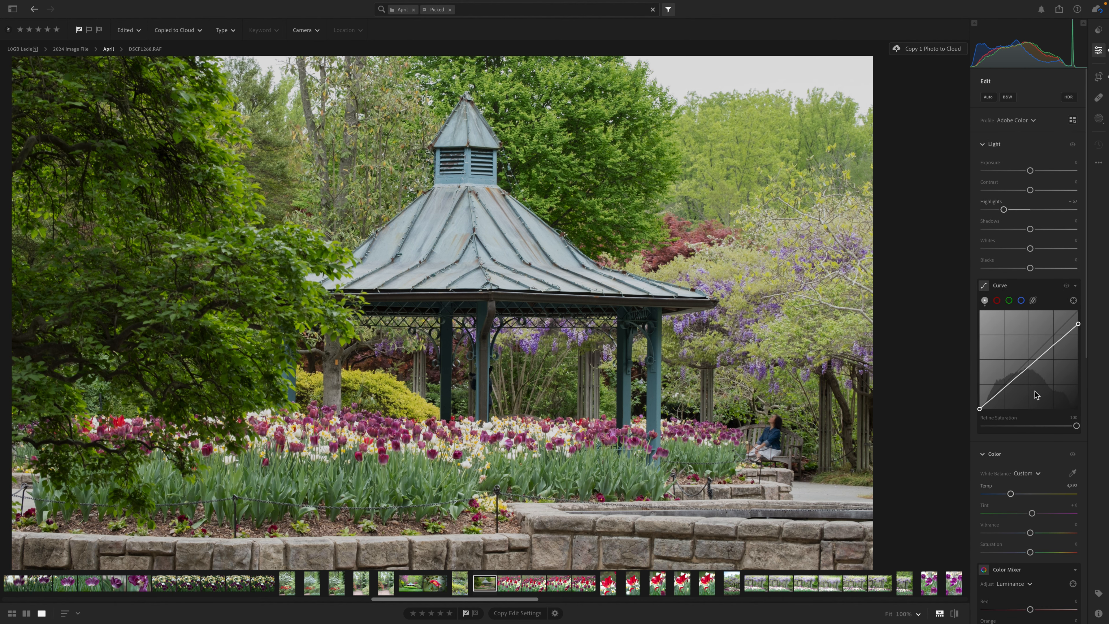
{"action": "left_click", "coordinate": [1099, 119]}
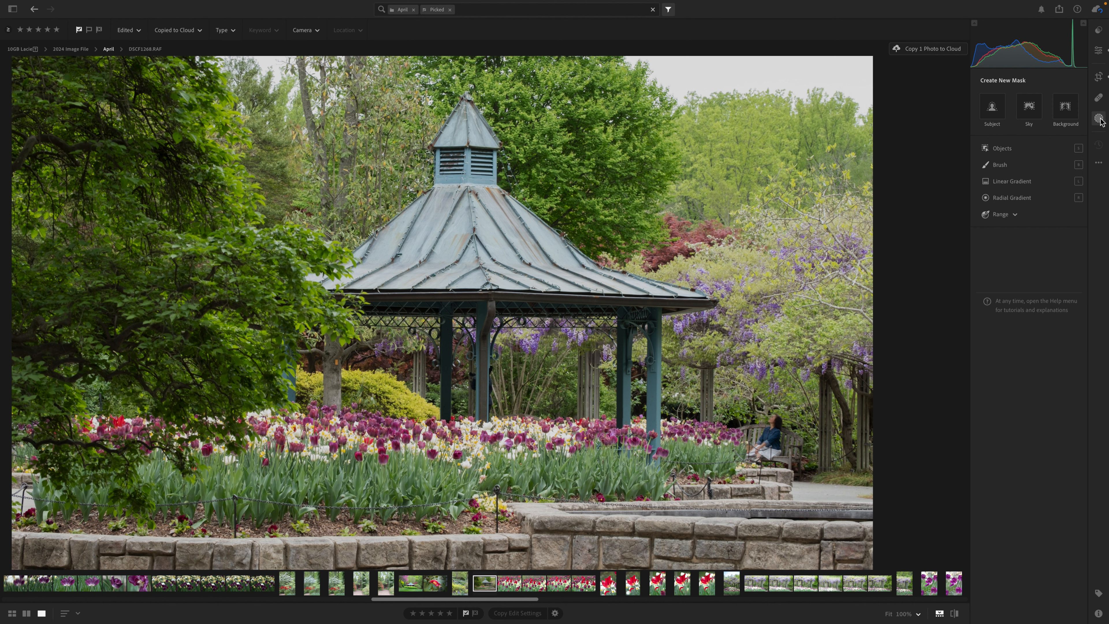
{"action": "left_click", "coordinate": [1006, 217]}
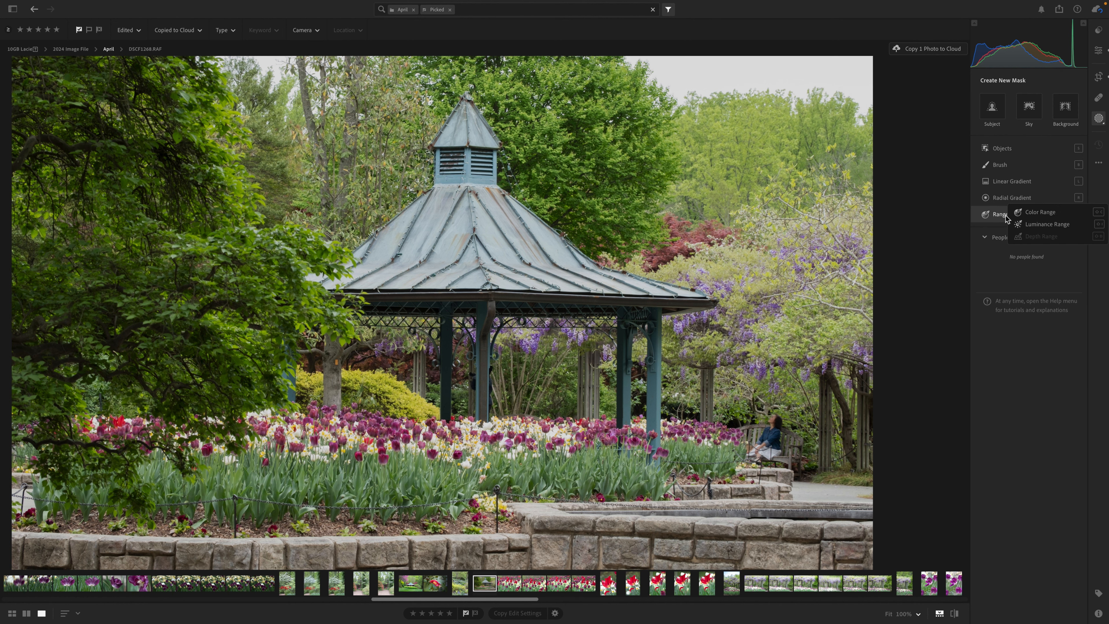
{"action": "left_click", "coordinate": [1022, 212]}
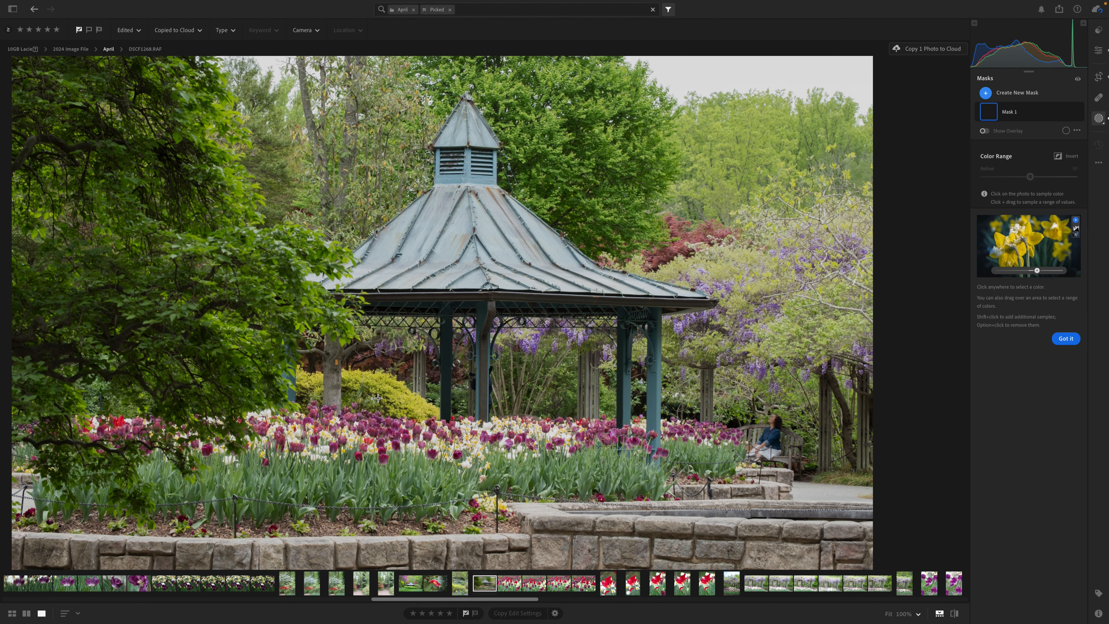
{"action": "left_click", "coordinate": [363, 430]}
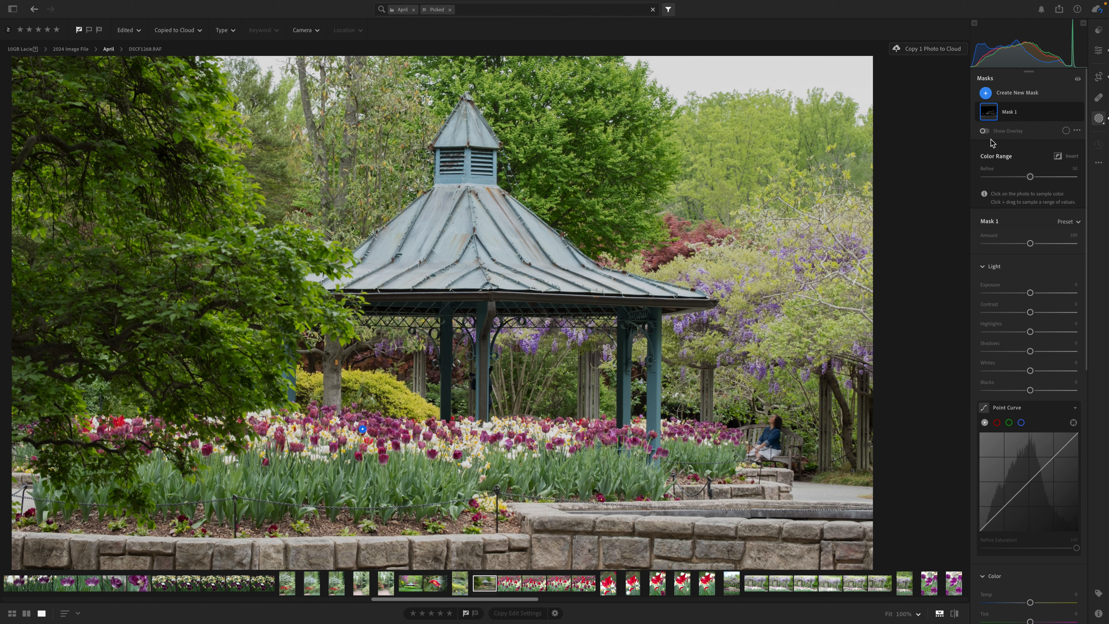
- Show the mask overlay and set the color range's Refine value to 21
{"action": "left_click", "coordinate": [983, 132]}
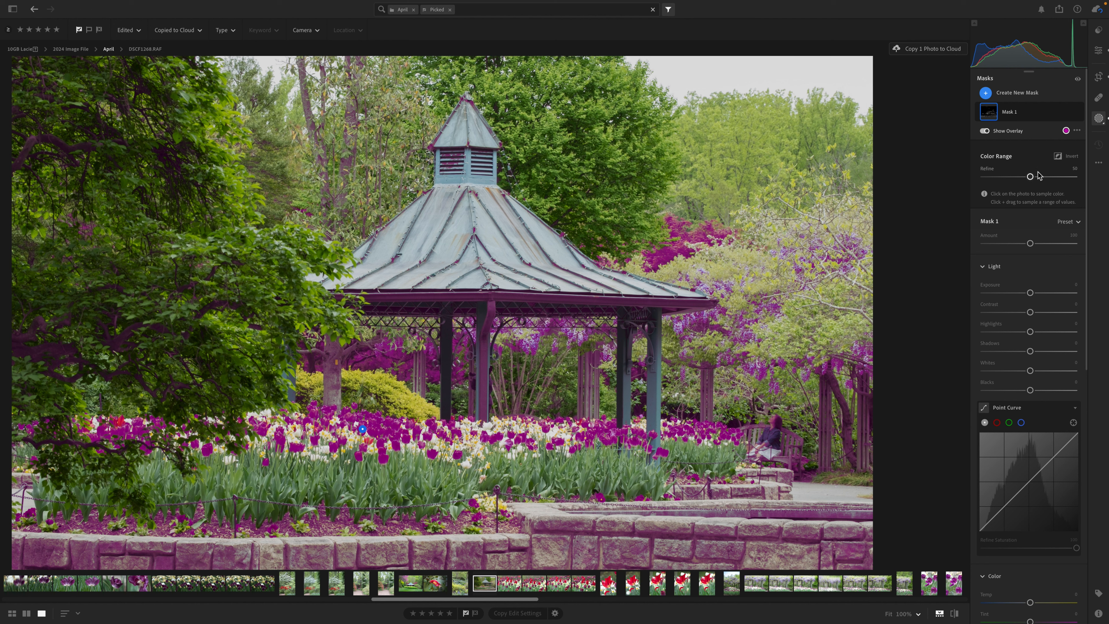
{"action": "left_click_drag", "start_coordinate": [1031, 179], "coordinate": [1003, 177]}
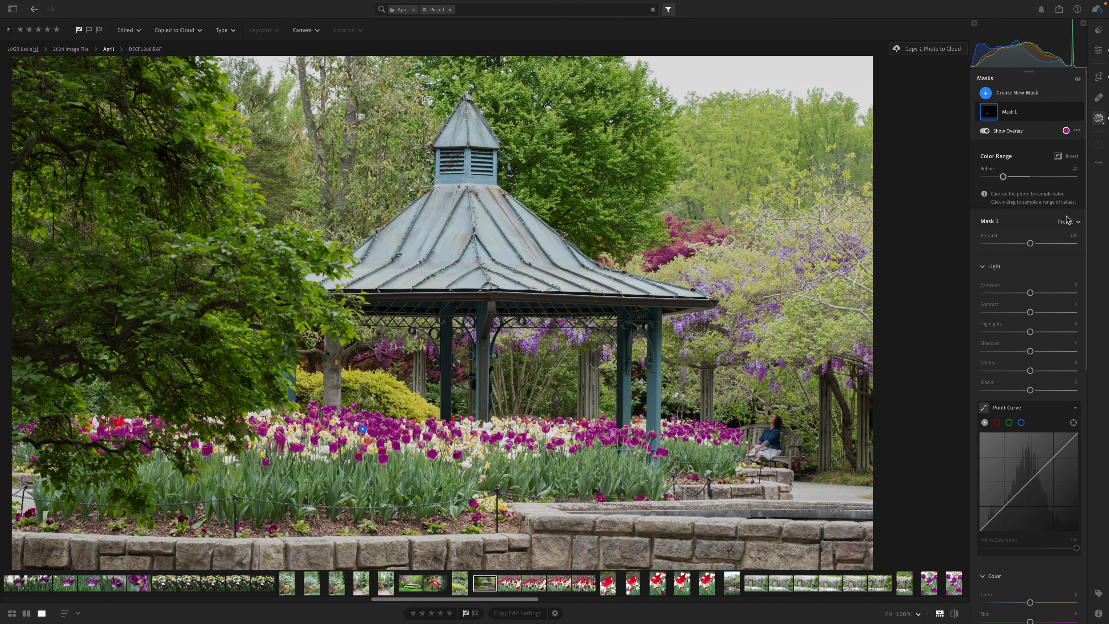
{"action": "left_click", "coordinate": [1077, 131]}
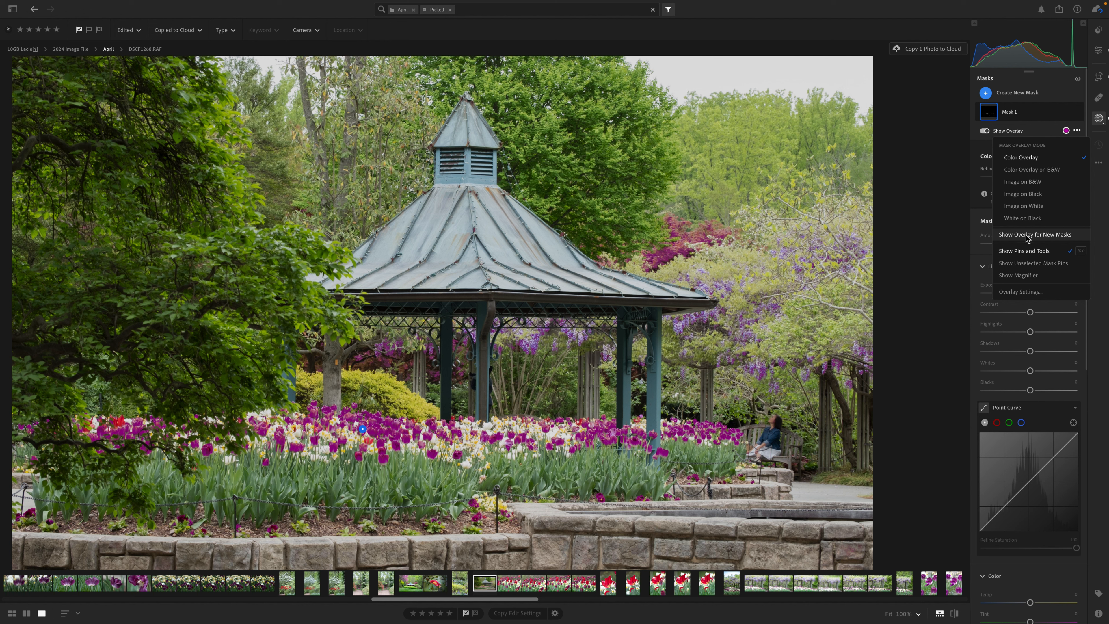
{"action": "left_click", "coordinate": [993, 117]}
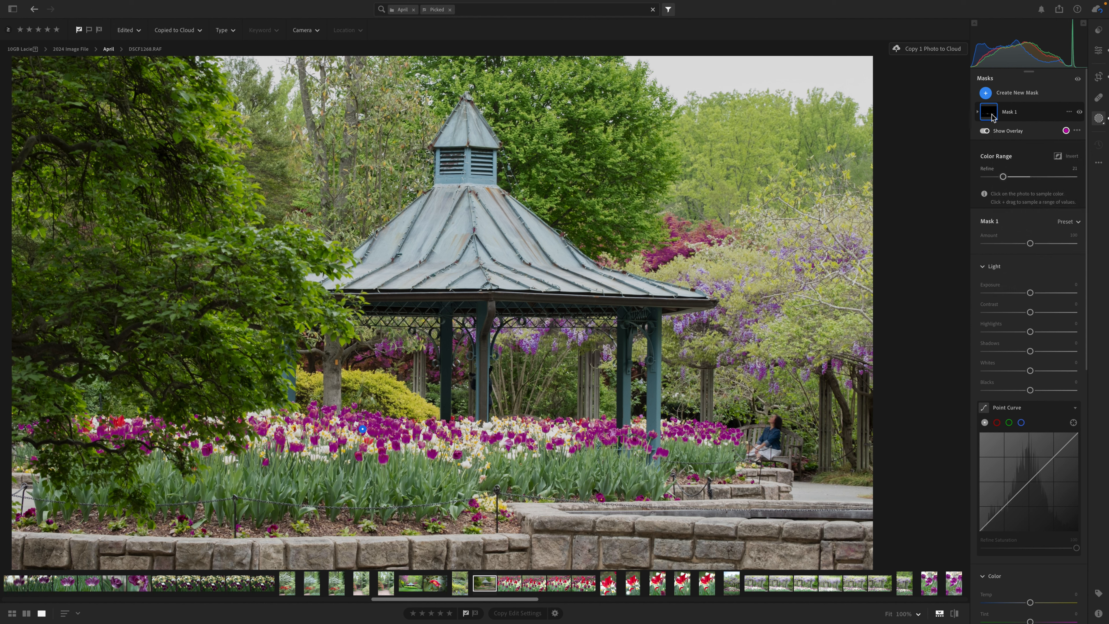
- Intersect Mask 1 with a Select Objects mask drawn around the purple tulip bed
{"action": "left_click", "coordinate": [991, 115]}
{"action": "left_click", "coordinate": [1069, 112]}
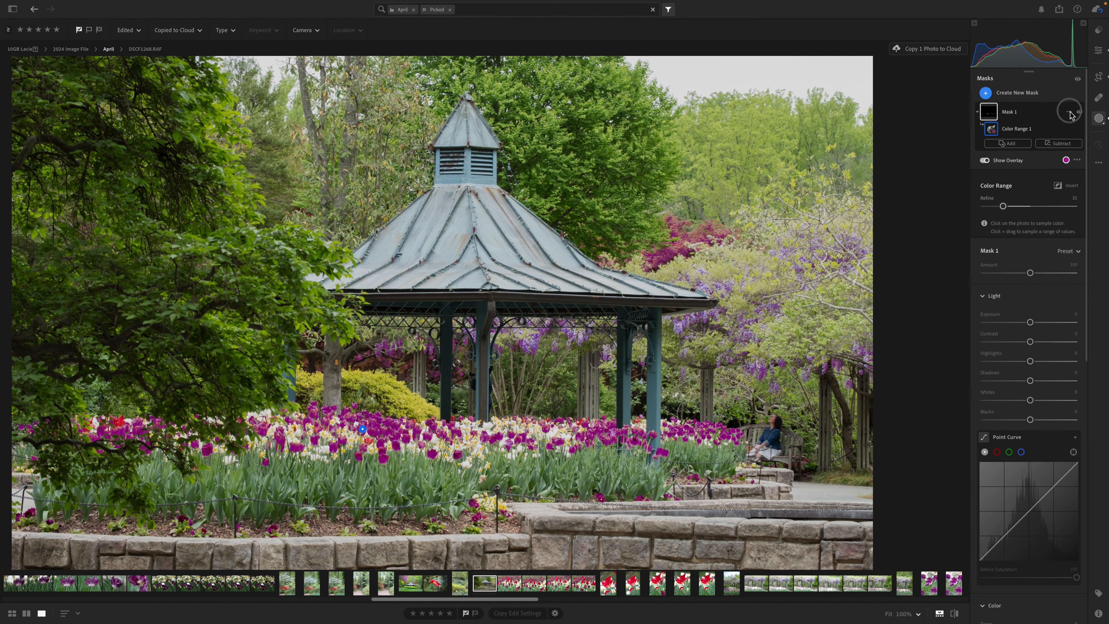
{"action": "mouse_move", "coordinate": [1011, 155]}
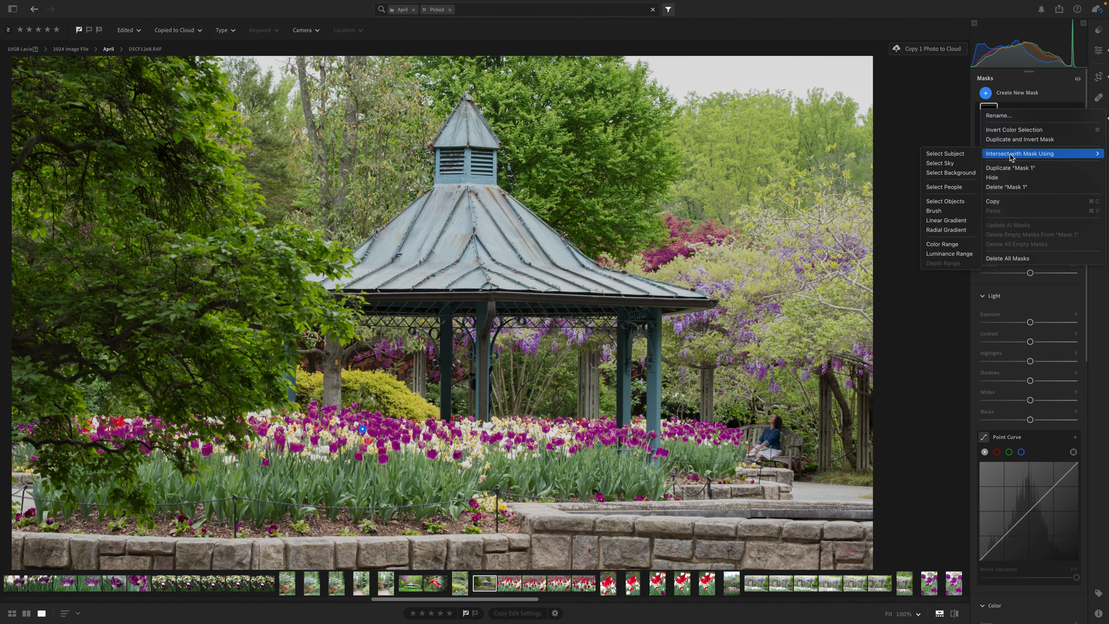
{"action": "left_click", "coordinate": [958, 201]}
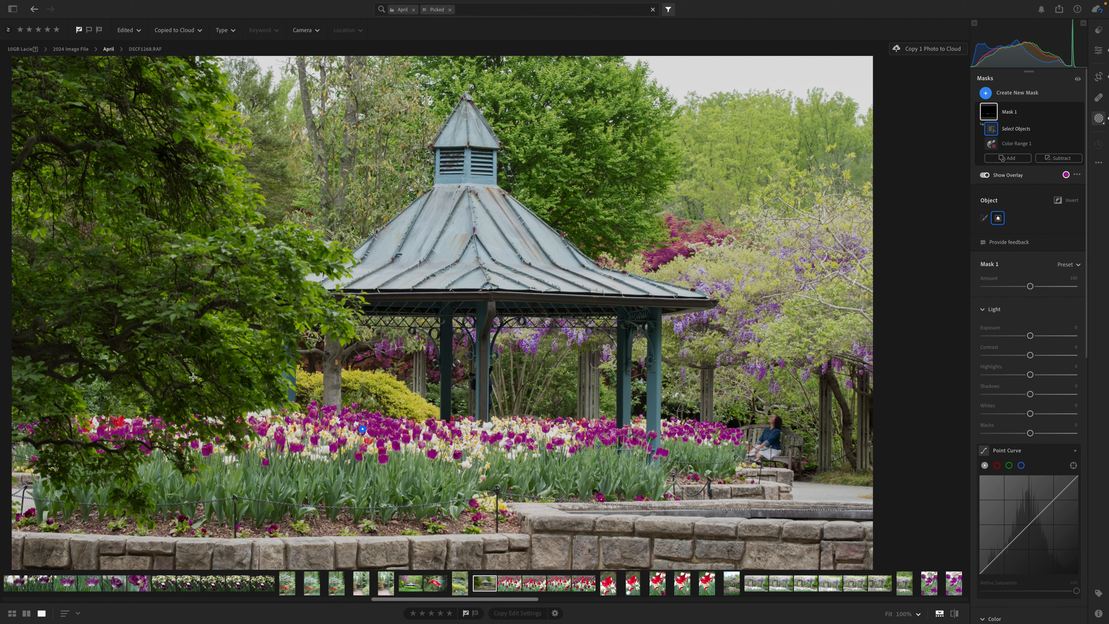
{"action": "left_click_drag", "start_coordinate": [475, 396], "coordinate": [748, 488]}
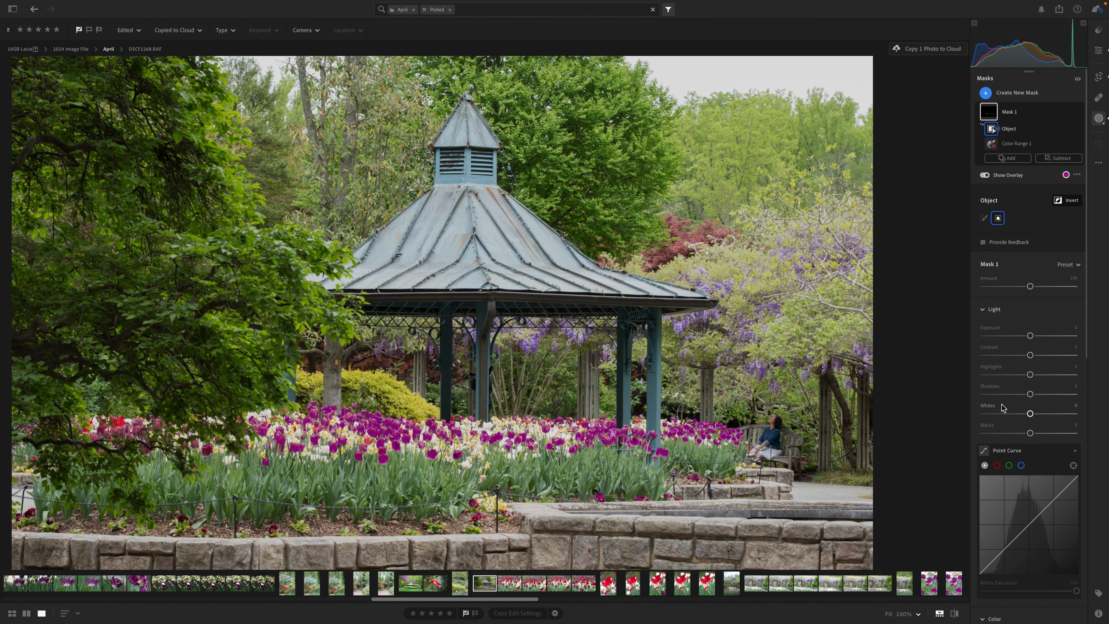
- Change the mask overlay color to dark blue, keeping the Color Overlay mode on affected areas
{"action": "scroll", "coordinate": [1002, 406], "scroll_direction": "down", "scroll_amount": 3}
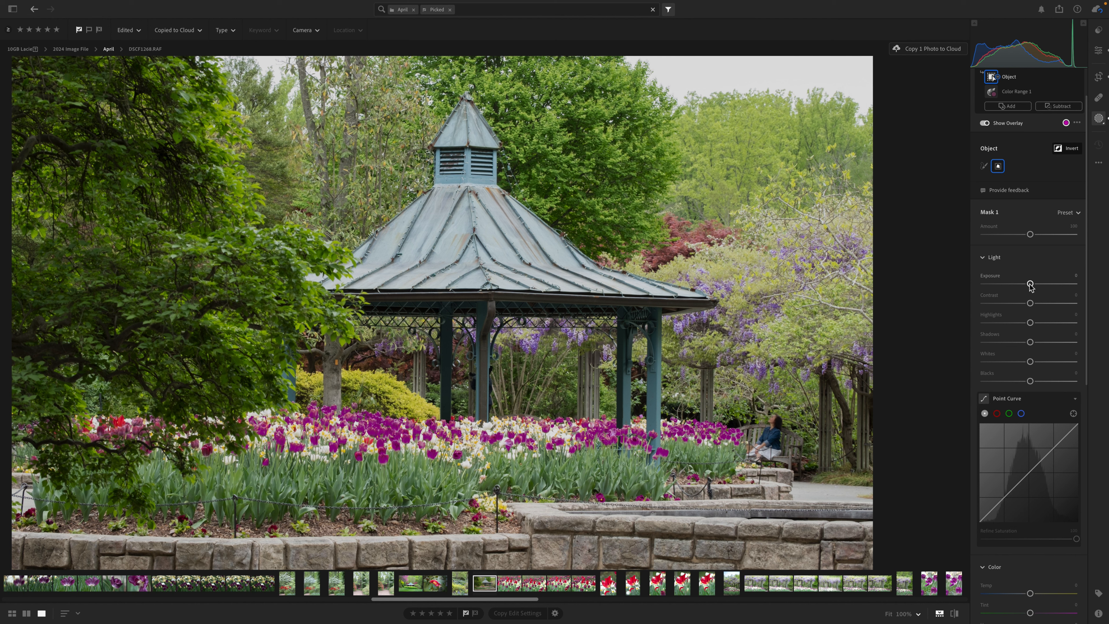
{"action": "left_click", "coordinate": [1066, 123]}
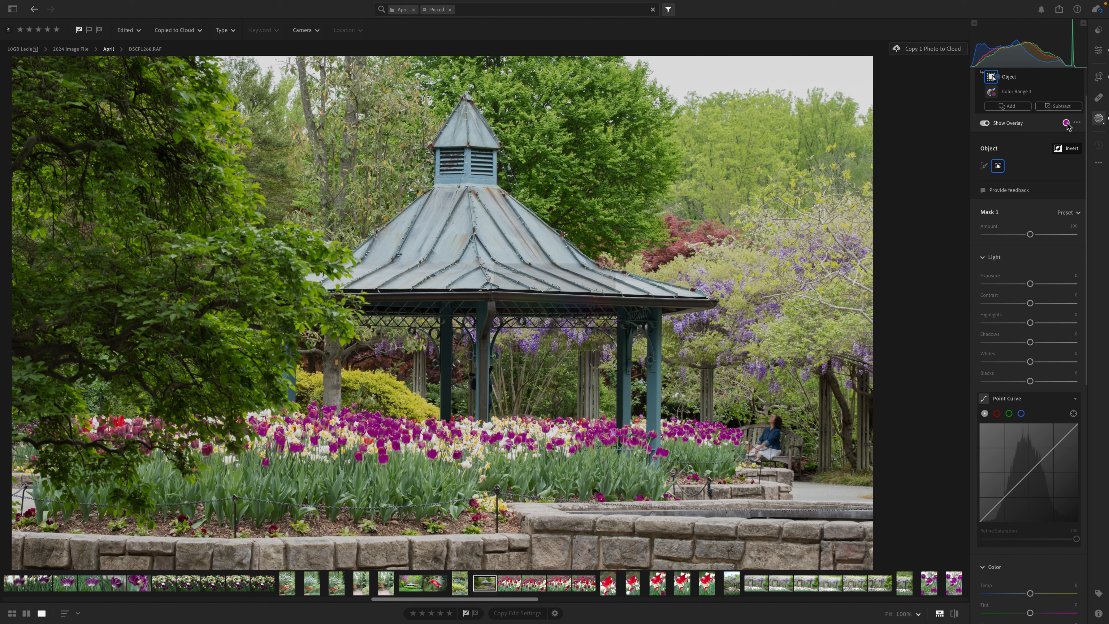
{"action": "left_click_drag", "start_coordinate": [527, 304], "coordinate": [570, 325]}
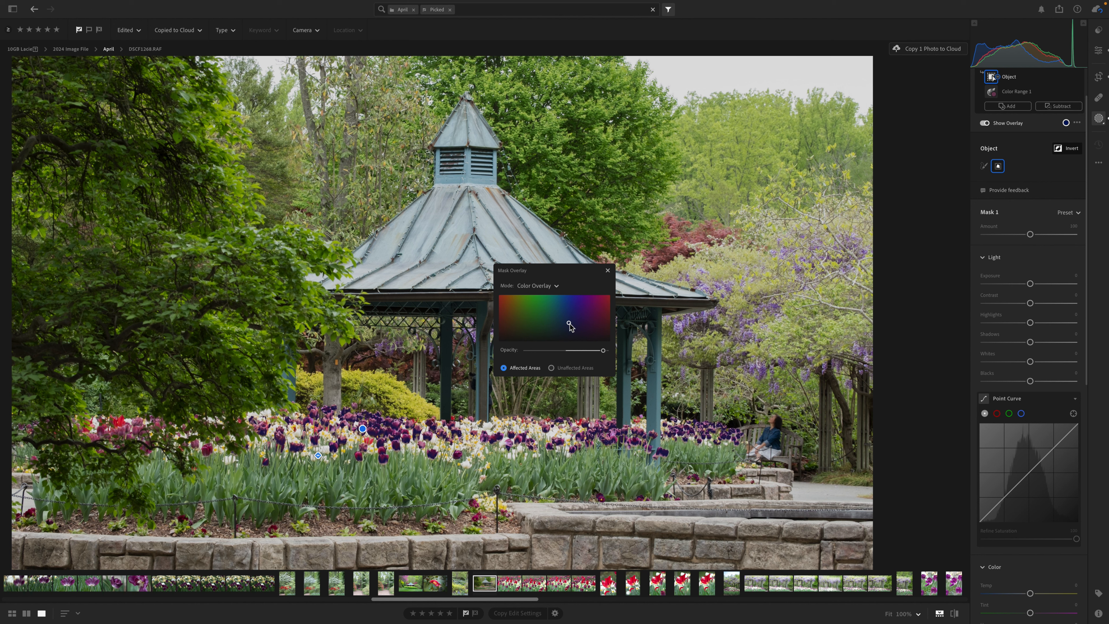
{"action": "left_click", "coordinate": [607, 271]}
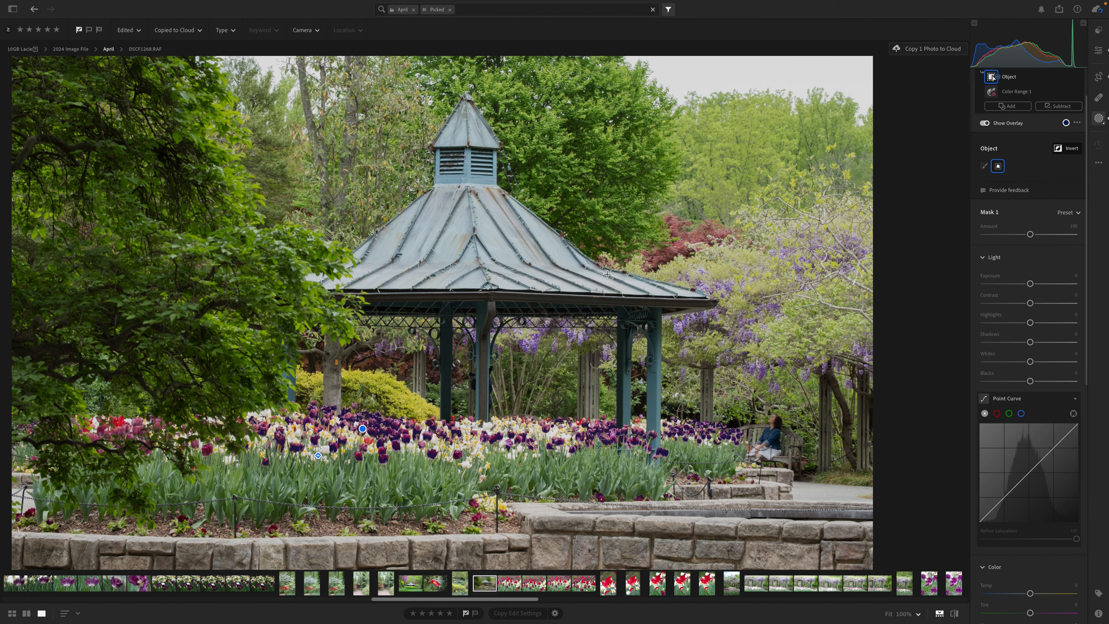
- Raise the Amount of Mask 1 to 144
{"action": "scroll", "coordinate": [1033, 181], "scroll_direction": "up", "scroll_amount": 2}
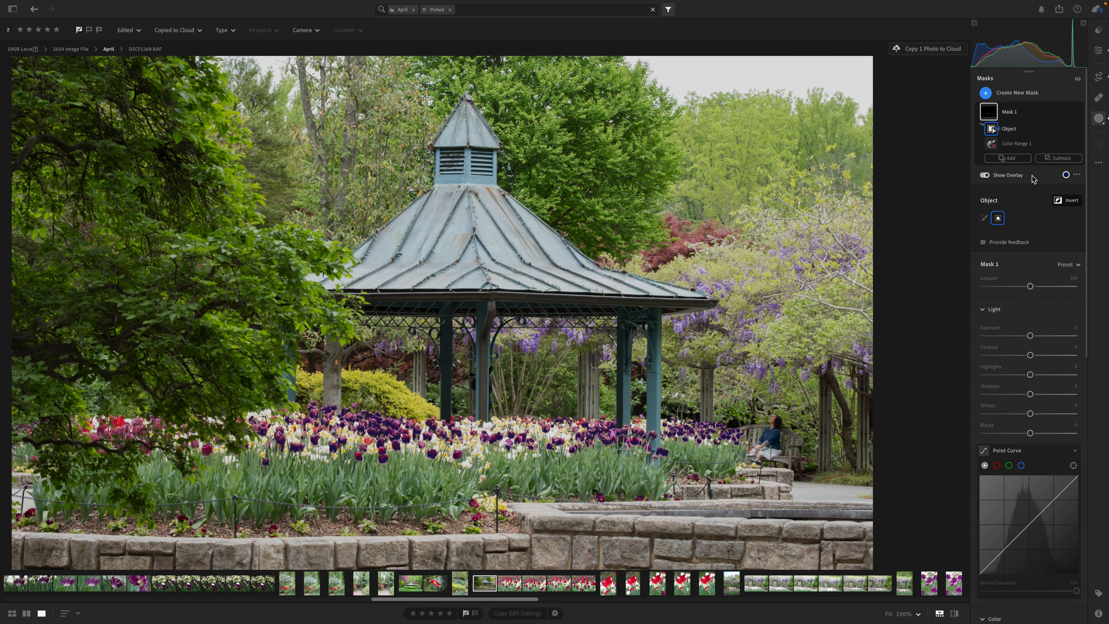
{"action": "left_click", "coordinate": [1031, 284]}
{"action": "left_click_drag", "start_coordinate": [1031, 285], "coordinate": [1051, 289]}
- Set the tulip mask's Saturation to +44 and its Exposure to +0.36
{"action": "scroll", "coordinate": [1039, 308], "scroll_direction": "down", "scroll_amount": 9}
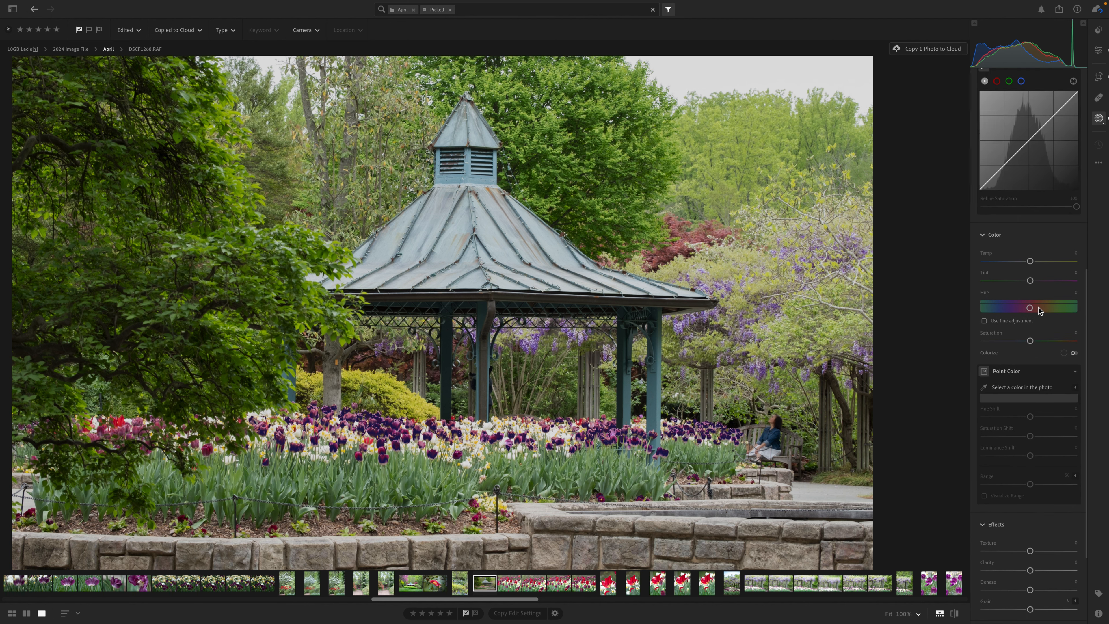
{"action": "scroll", "coordinate": [1038, 310], "scroll_direction": "down", "scroll_amount": 3}
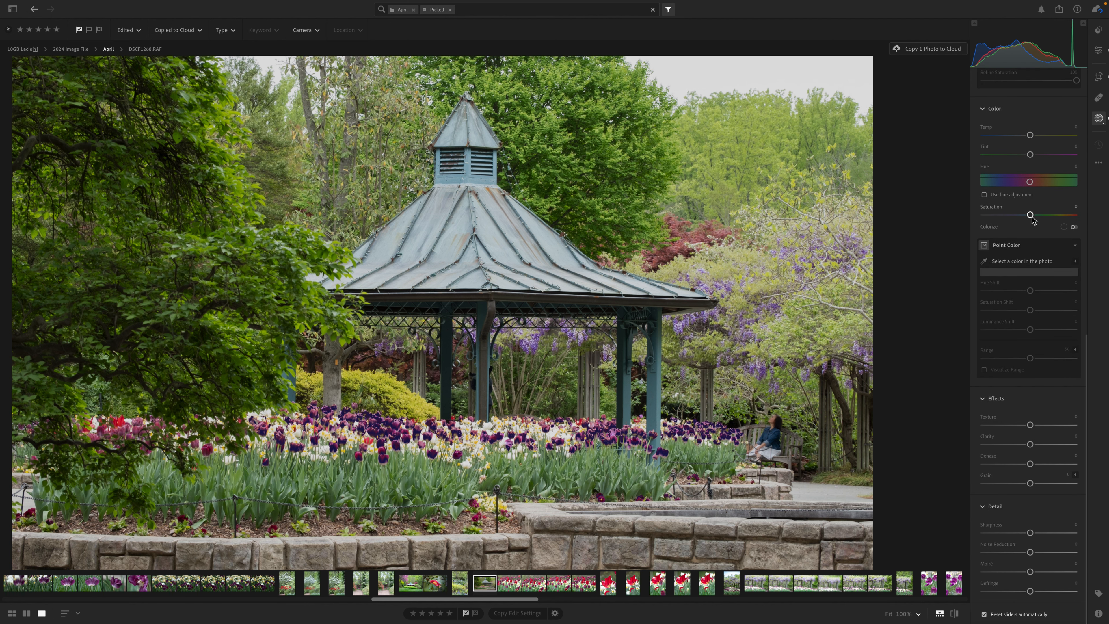
{"action": "left_click_drag", "start_coordinate": [1031, 214], "coordinate": [1050, 219]}
{"action": "scroll", "coordinate": [1031, 348], "scroll_direction": "up", "scroll_amount": 10}
{"action": "left_click_drag", "start_coordinate": [1030, 335], "coordinate": [1034, 336]}
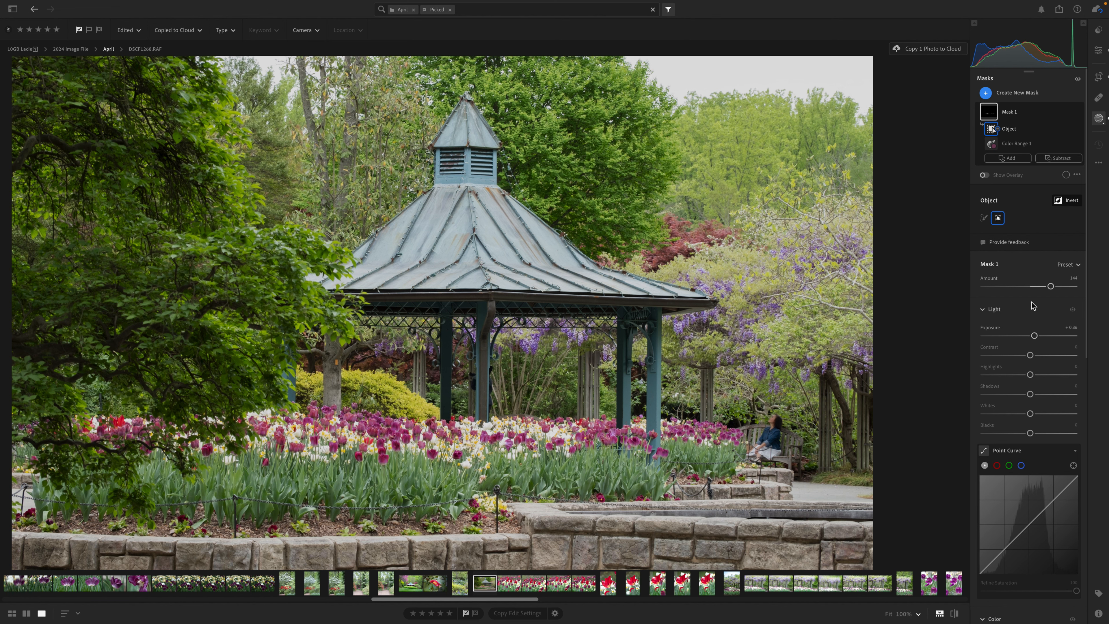
- Shift the tulip mask's Hue slightly toward purple and raise its Saturation to +53
{"action": "scroll", "coordinate": [1033, 304], "scroll_direction": "down", "scroll_amount": 5}
{"action": "scroll", "coordinate": [1033, 305], "scroll_direction": "down", "scroll_amount": 3}
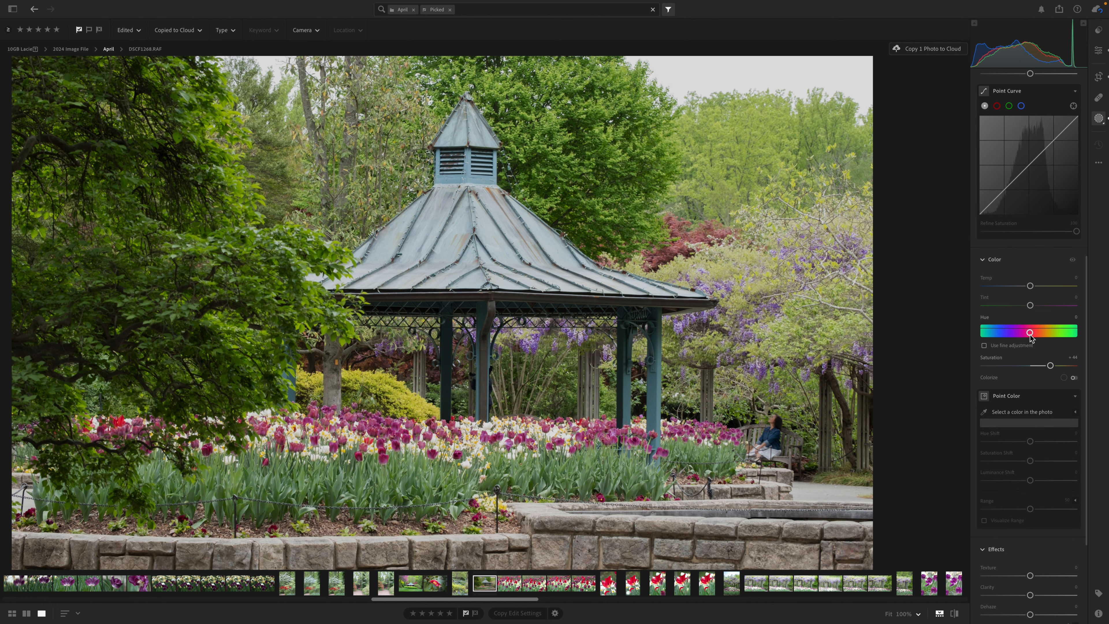
{"action": "mouse_move", "coordinate": [1030, 335]}
{"action": "left_mouse_down"}
{"action": "mouse_move", "coordinate": [1041, 334]}
{"action": "mouse_move", "coordinate": [1018, 332]}
{"action": "left_mouse_up"}
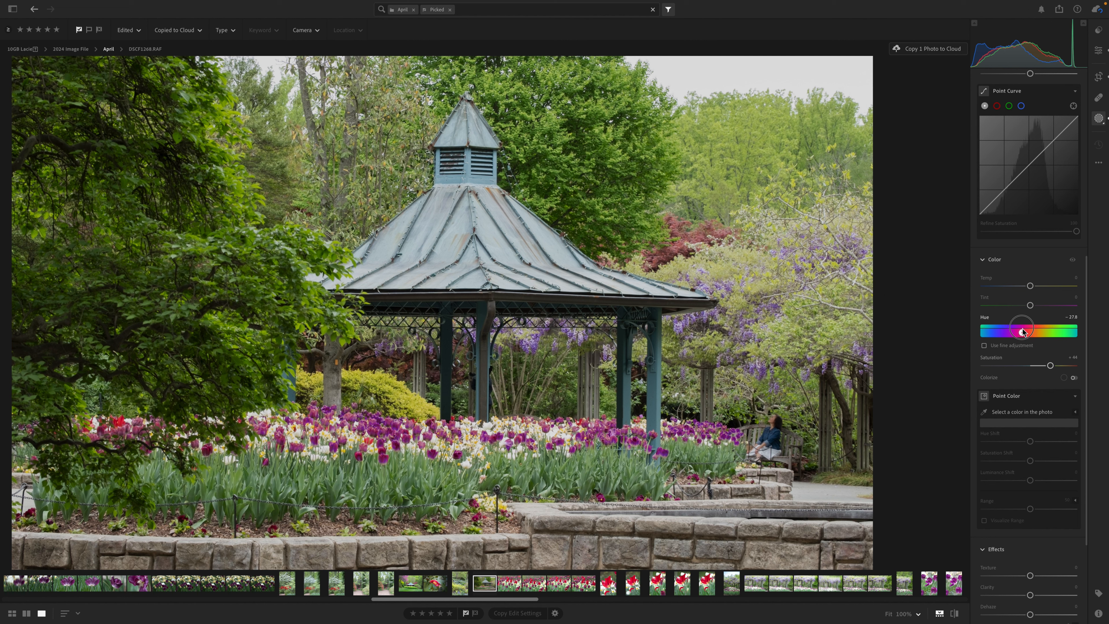
{"action": "left_click_drag", "start_coordinate": [1023, 332], "coordinate": [1057, 368]}
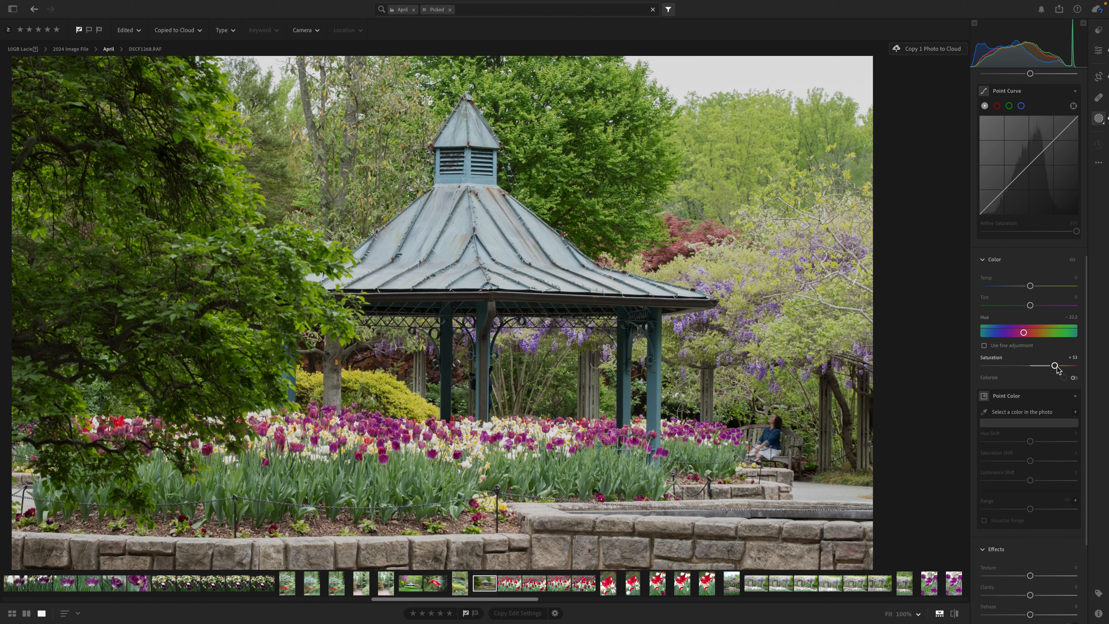
- Create a new Objects mask by outlining the gazebo roof
{"action": "scroll", "coordinate": [1032, 249], "scroll_direction": "up", "scroll_amount": 8}
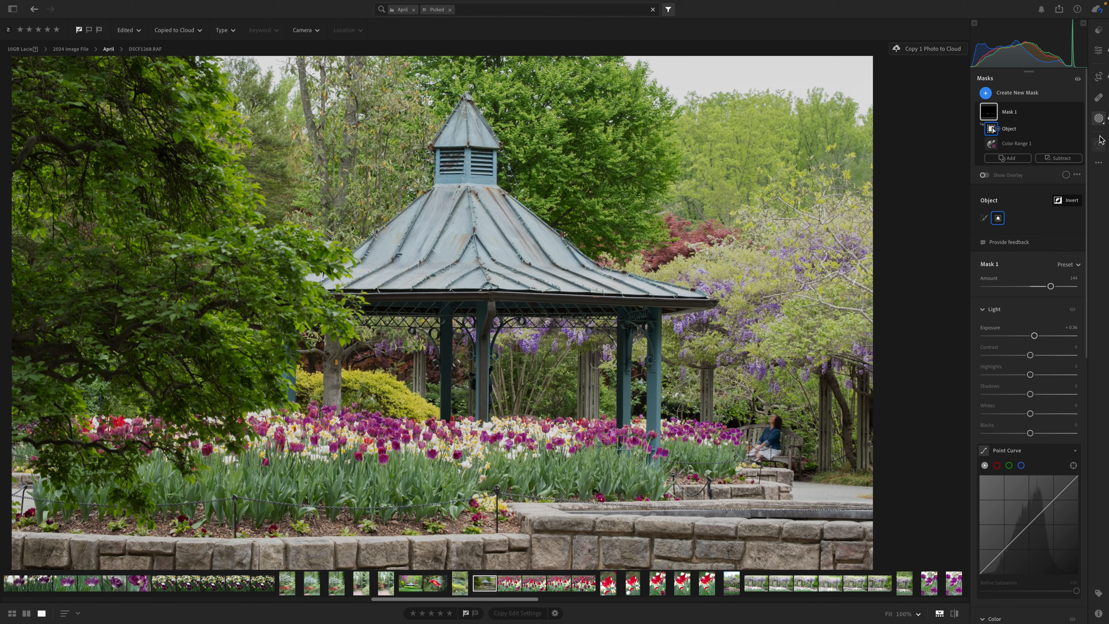
{"action": "left_click", "coordinate": [985, 94]}
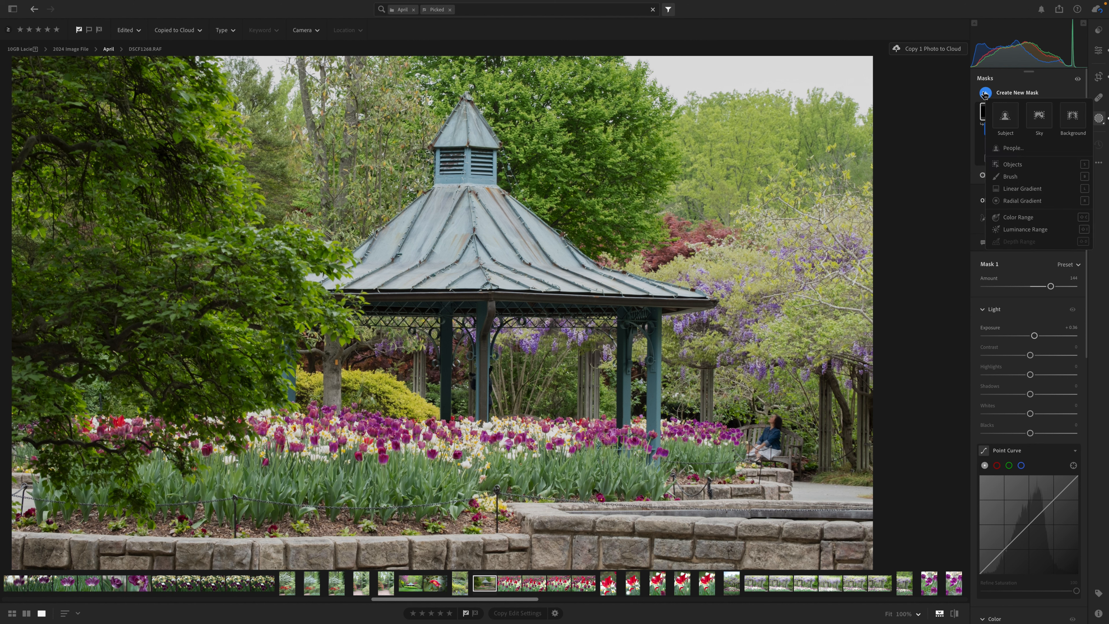
{"action": "left_click", "coordinate": [1012, 164]}
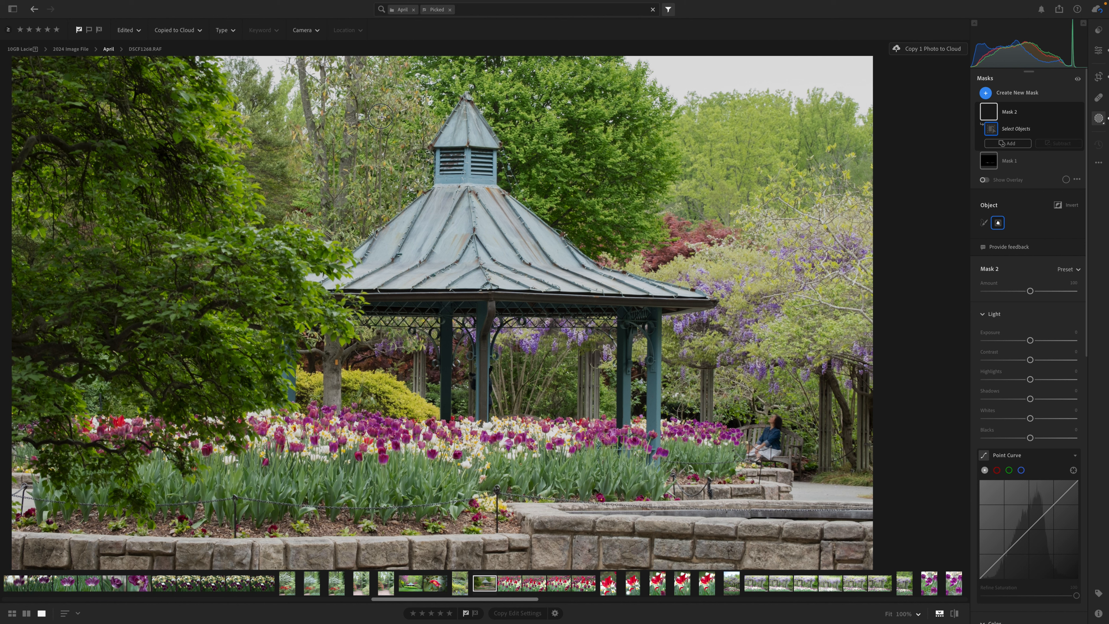
{"action": "left_click_drag", "start_coordinate": [380, 116], "coordinate": [712, 304]}
{"action": "left_click_drag", "start_coordinate": [713, 303], "coordinate": [713, 303]}
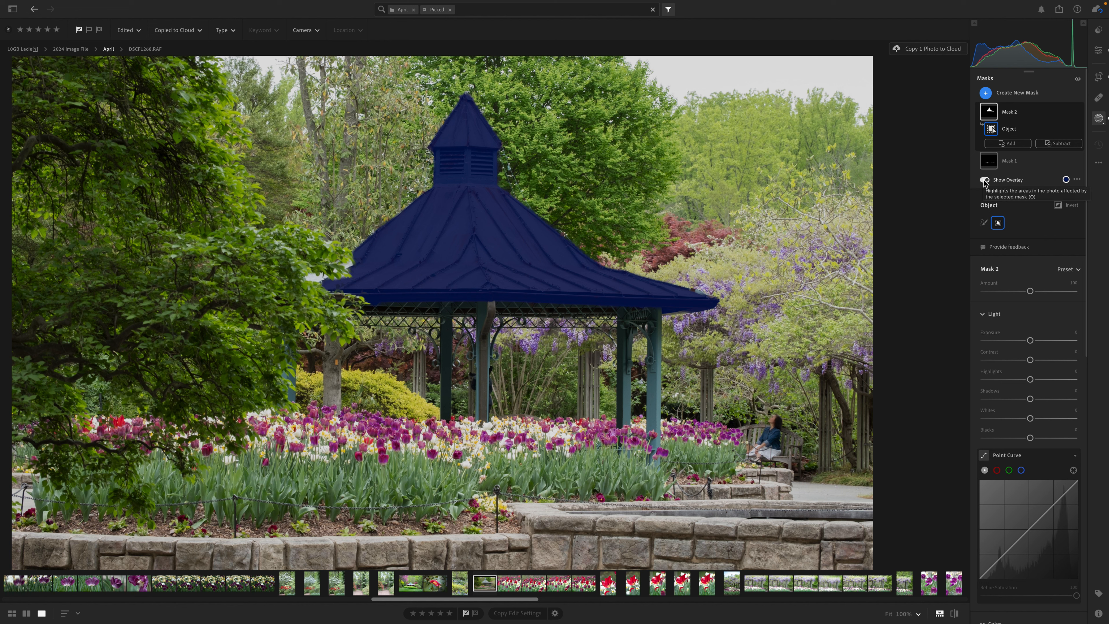
- Set the gazebo roof mask's Hue to -16.5 and its Saturation to +58 for a greener, richer copper color
{"action": "scroll", "coordinate": [1025, 342], "scroll_direction": "down", "scroll_amount": 6}
{"action": "scroll", "coordinate": [1023, 340], "scroll_direction": "down", "scroll_amount": 2}
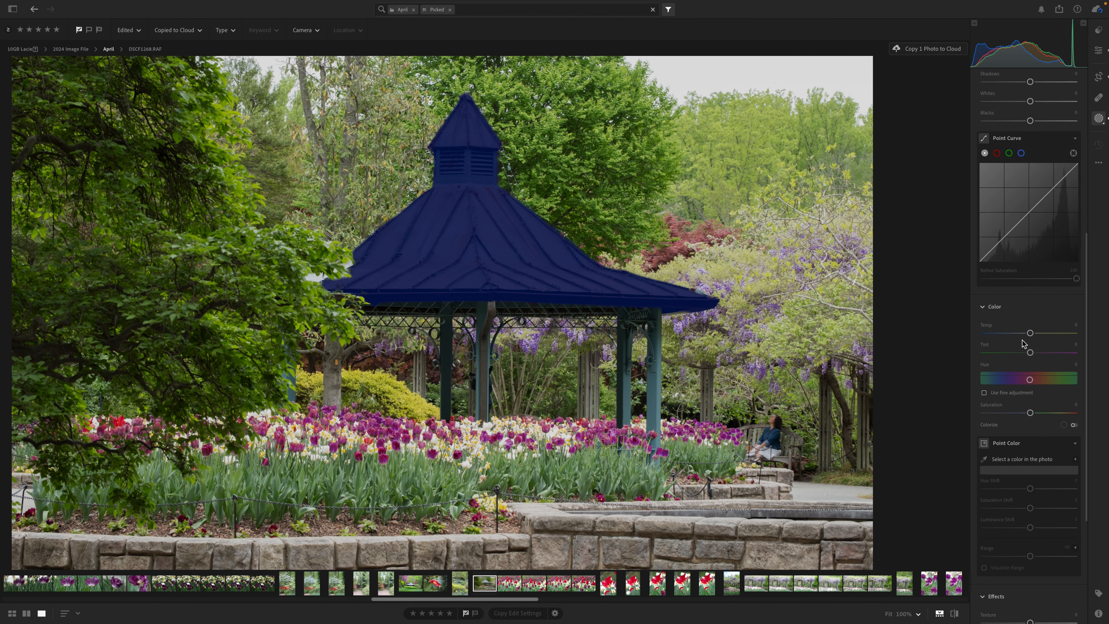
{"action": "scroll", "coordinate": [1033, 429], "scroll_direction": "down", "scroll_amount": 2}
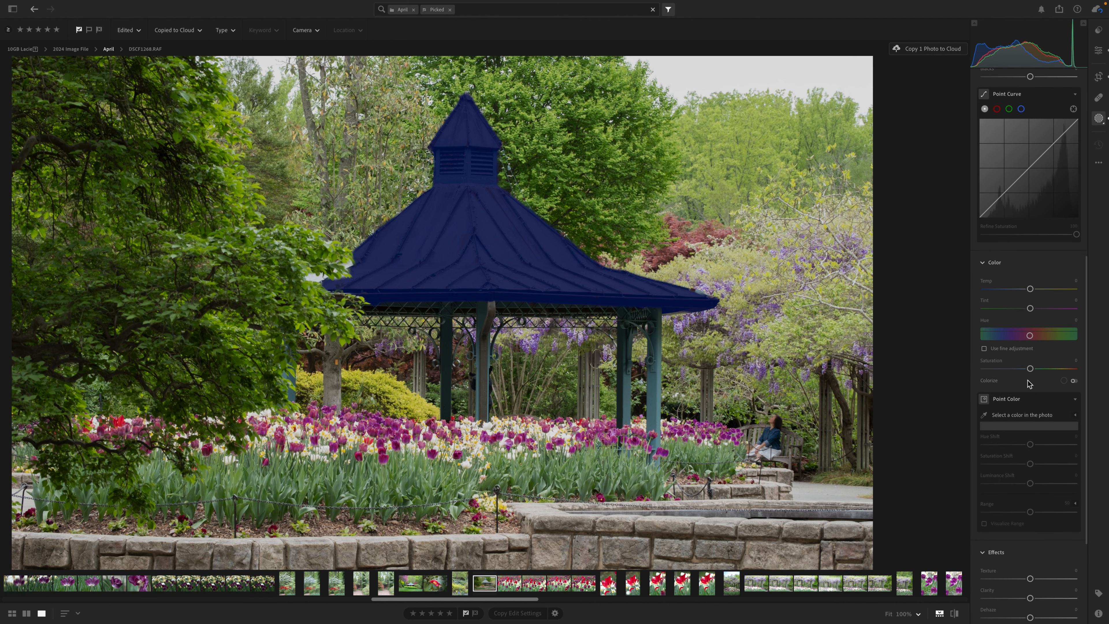
{"action": "left_click_drag", "start_coordinate": [1030, 368], "coordinate": [1069, 369]}
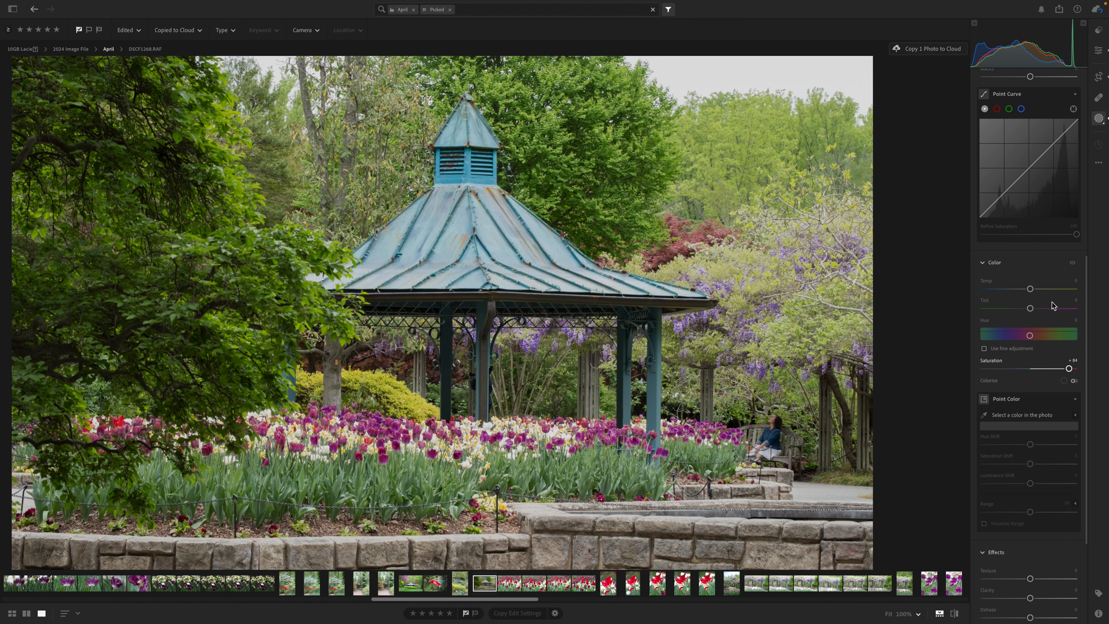
{"action": "scroll", "coordinate": [1028, 262], "scroll_direction": "up", "scroll_amount": 8}
{"action": "left_click", "coordinate": [985, 180]}
{"action": "left_click", "coordinate": [986, 181]}
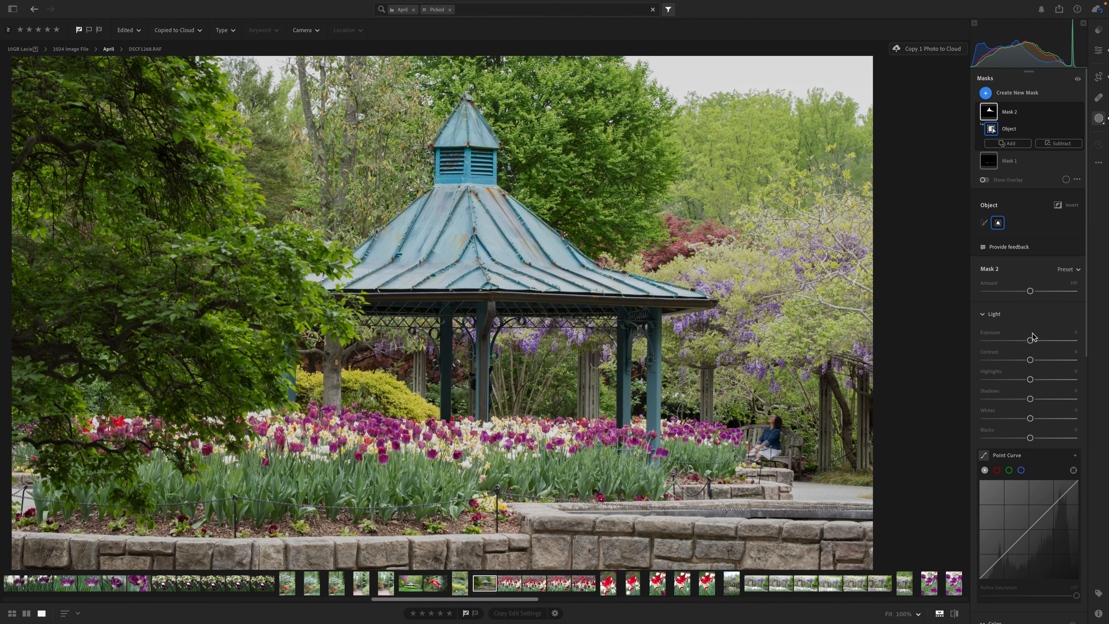
{"action": "scroll", "coordinate": [1033, 341], "scroll_direction": "down", "scroll_amount": 10}
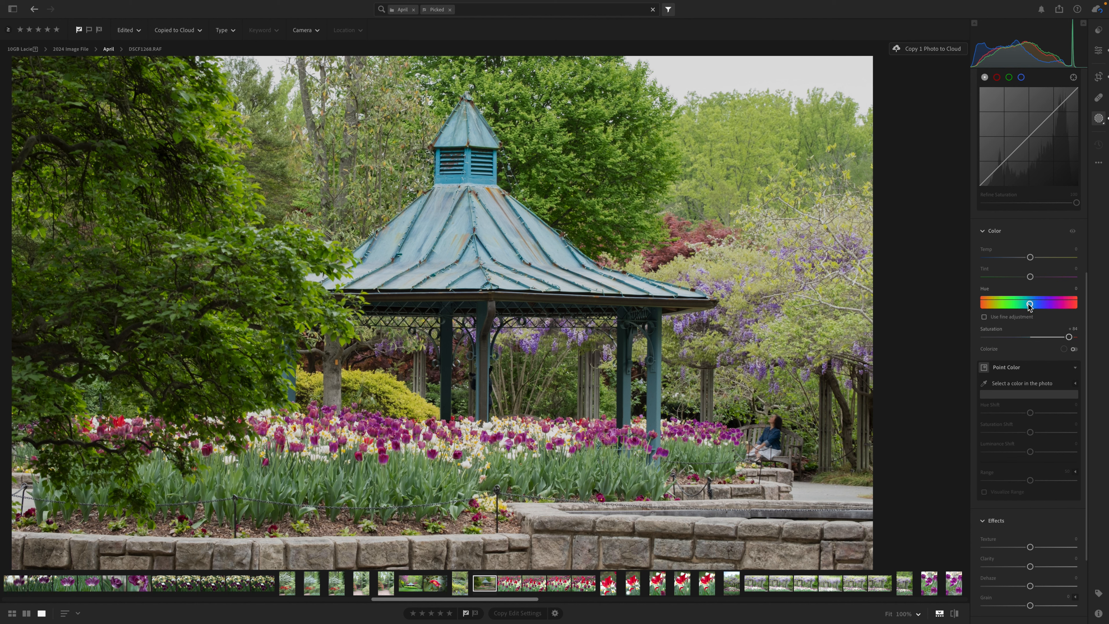
{"action": "left_click_drag", "start_coordinate": [1030, 306], "coordinate": [1060, 339]}
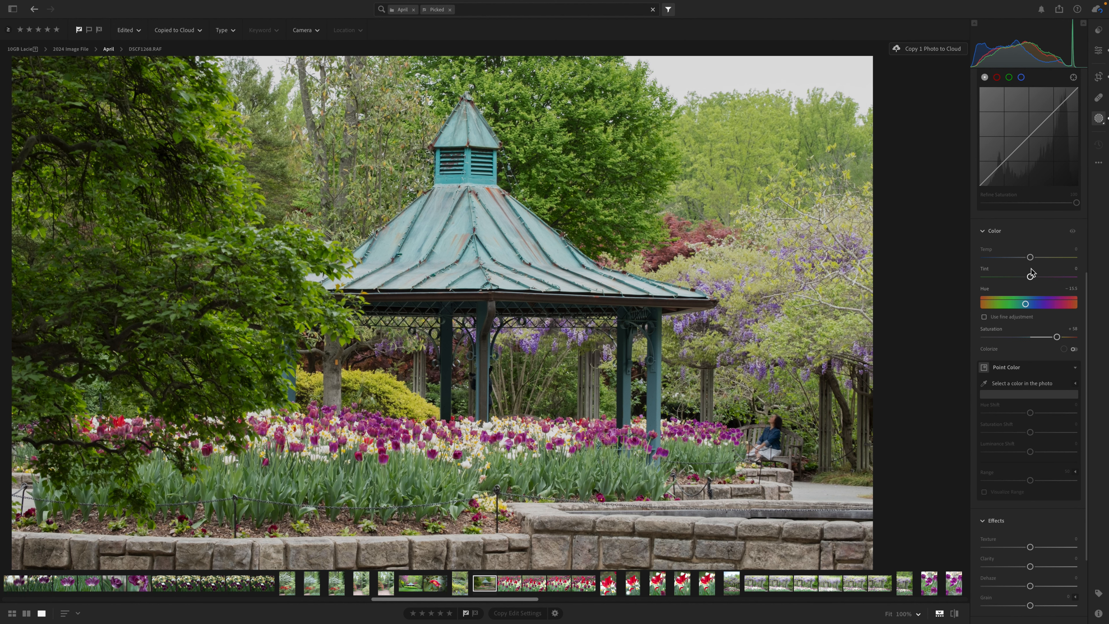
- Compare the masked gazebo photo with its original and return to the edited version
{"action": "scroll", "coordinate": [1031, 268], "scroll_direction": "up", "scroll_amount": 10}
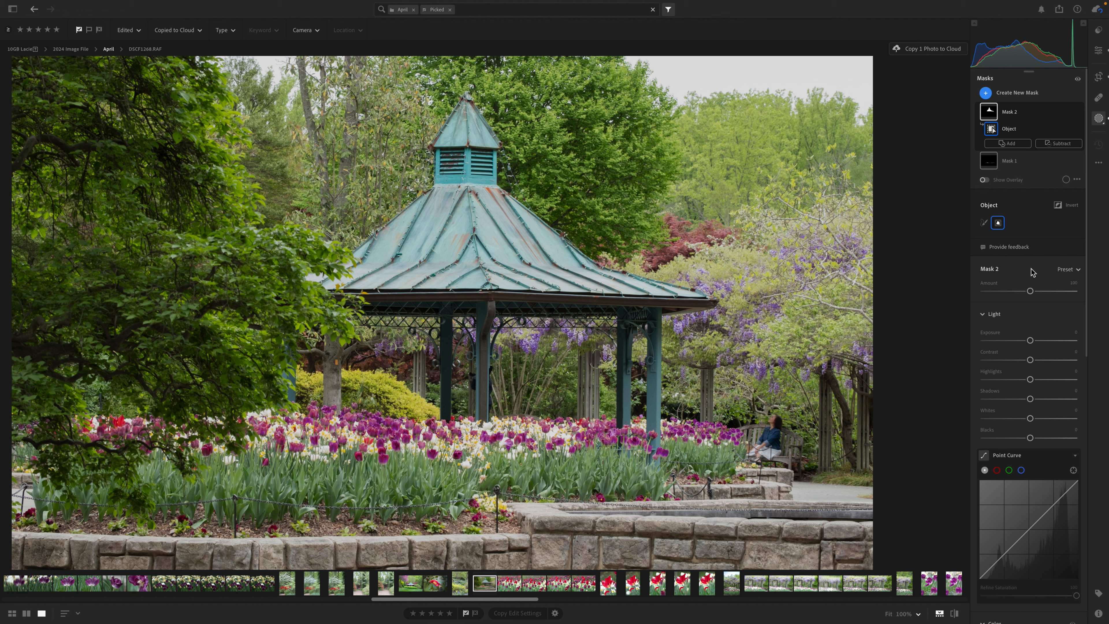
{"action": "left_click", "coordinate": [954, 613]}
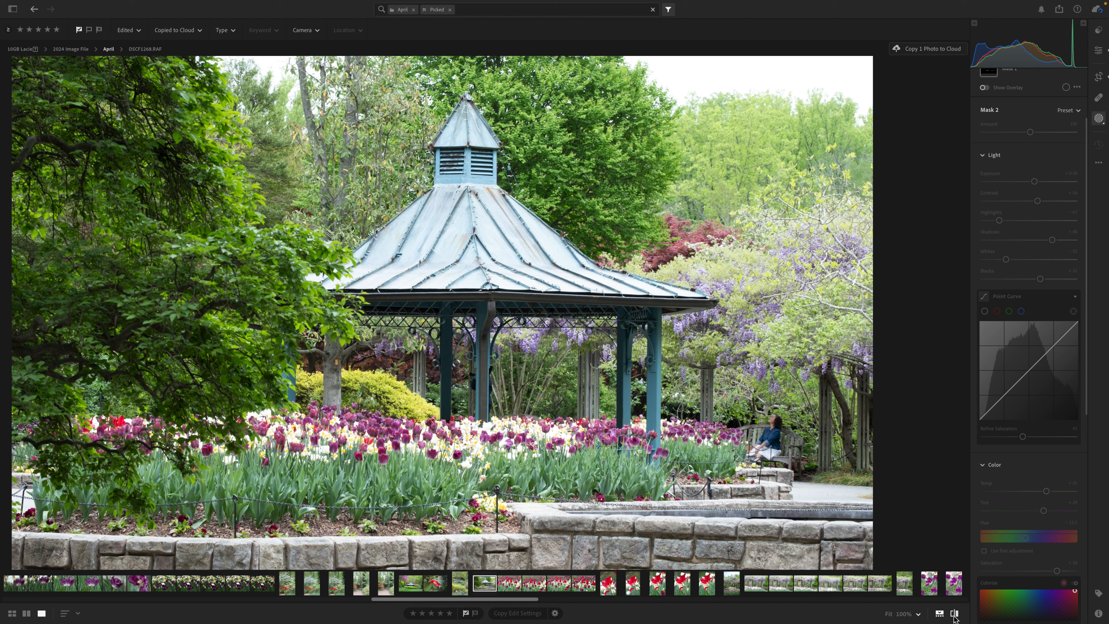
{"action": "left_click", "coordinate": [955, 616]}
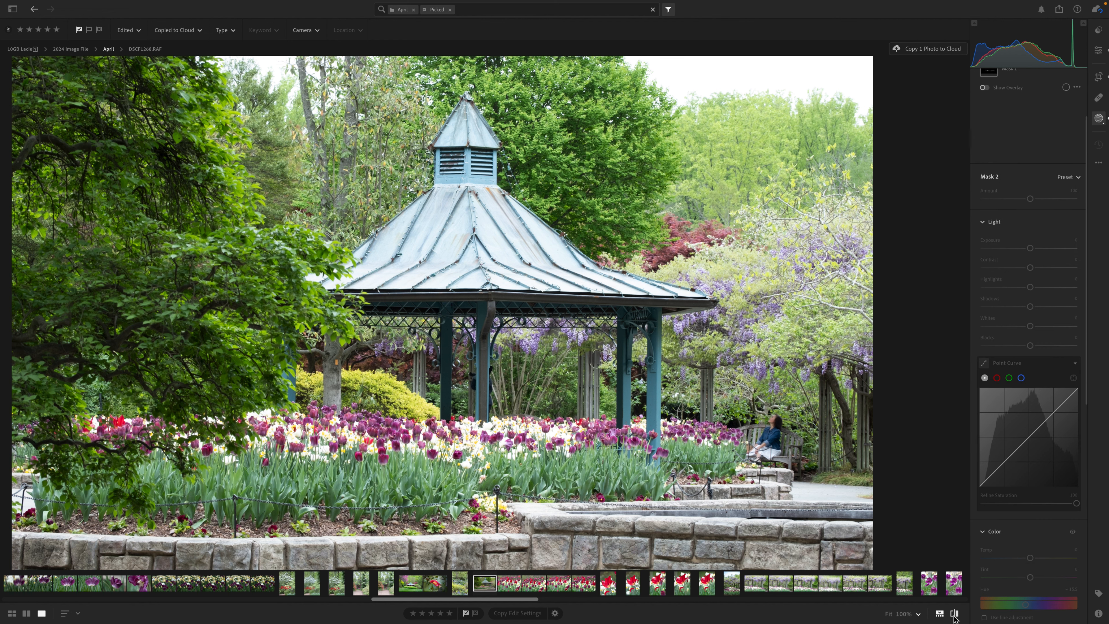
{"action": "left_click", "coordinate": [955, 616]}
{"action": "left_click", "coordinate": [955, 615]}
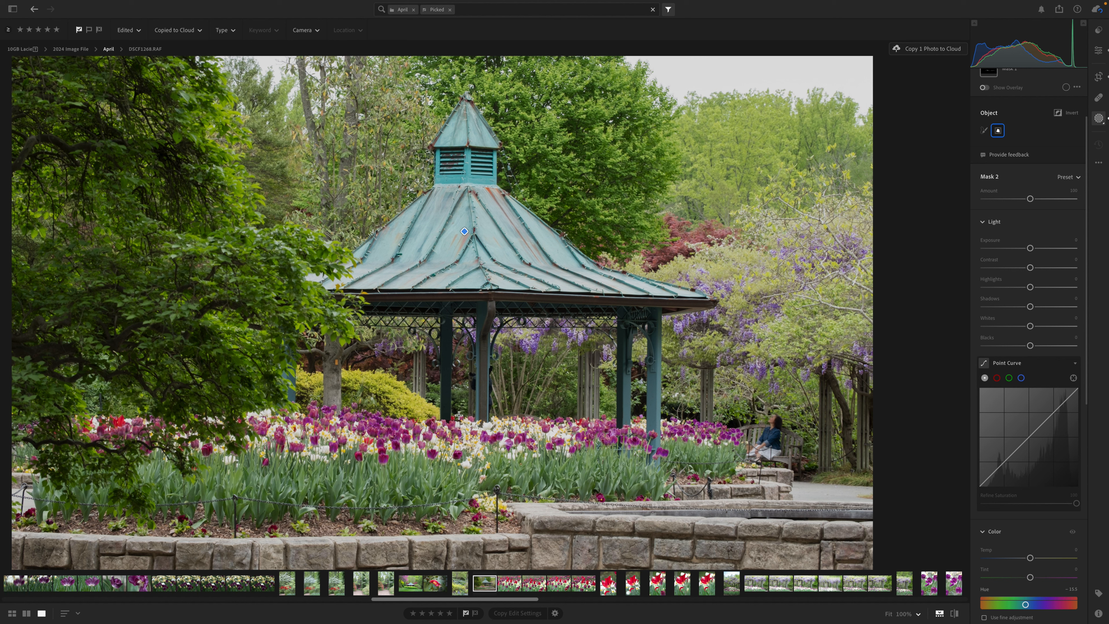
- Switch to Adobe Photoshop 2024 and center the gazebo photo DSCF1268-Edit.tif in view
{"action": "mouse_move", "coordinate": [731, 616]}
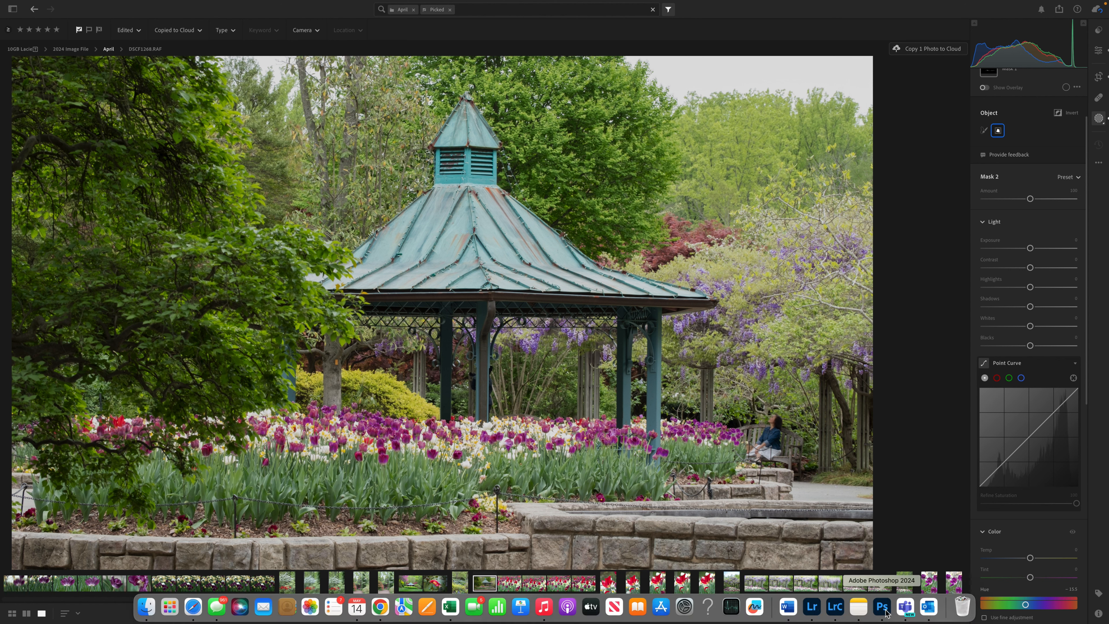
{"action": "left_click", "coordinate": [882, 607]}
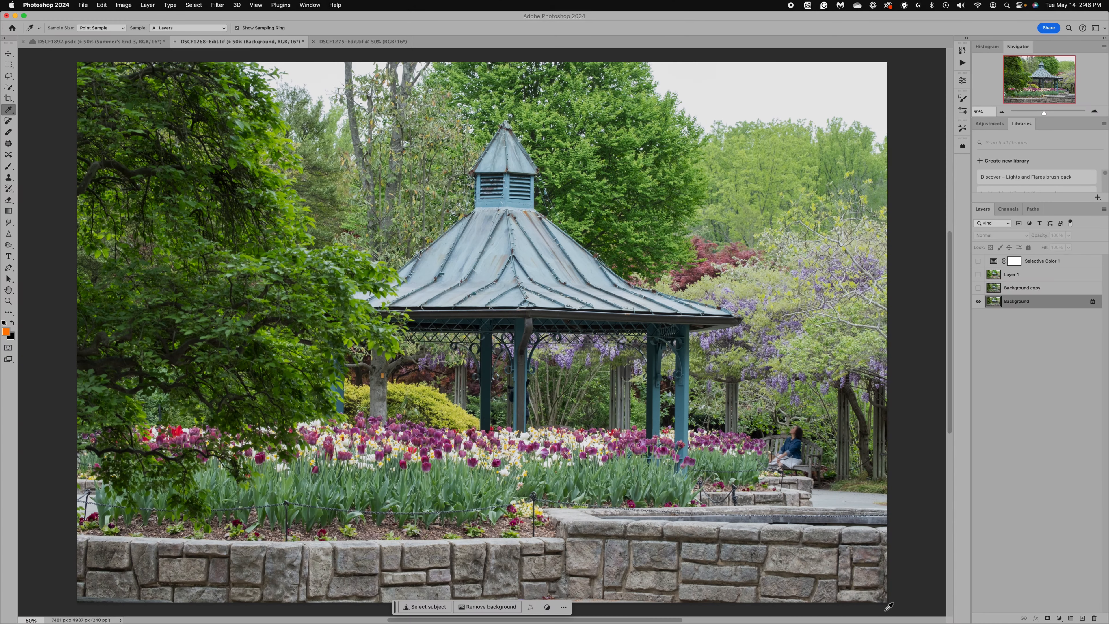
{"action": "scroll", "coordinate": [644, 419], "scroll_direction": "down", "scroll_amount": 3}
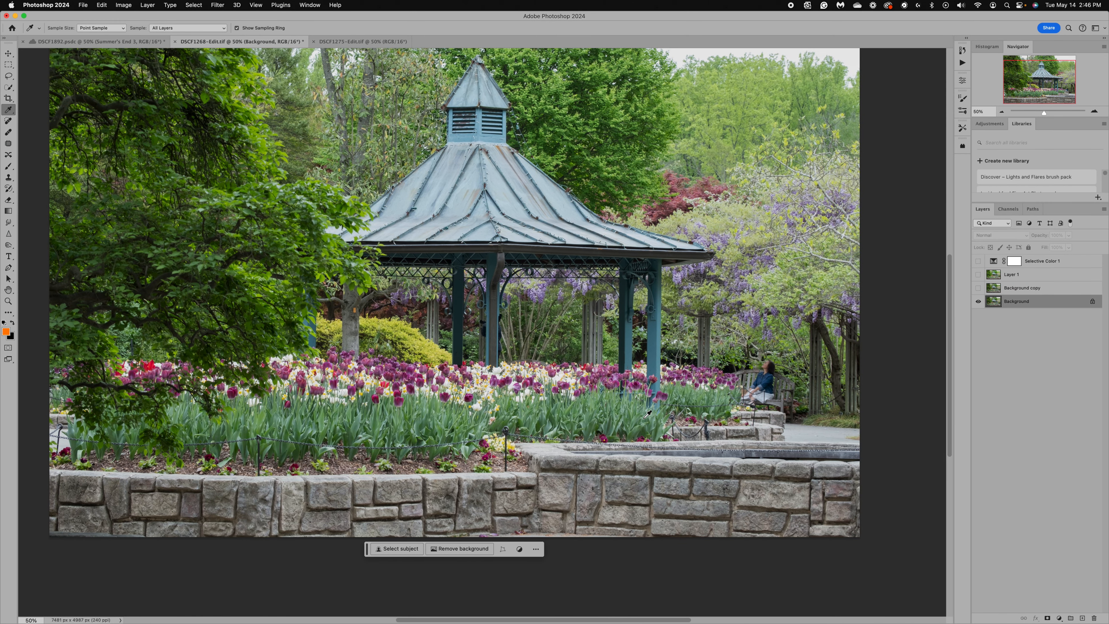
{"action": "scroll", "coordinate": [644, 418], "scroll_direction": "up", "scroll_amount": 3}
{"action": "scroll", "coordinate": [644, 418], "scroll_direction": "left", "scroll_amount": 3}
{"action": "scroll", "coordinate": [644, 419], "scroll_direction": "right", "scroll_amount": 1}
{"action": "scroll", "coordinate": [647, 413], "scroll_direction": "right", "scroll_amount": 1}
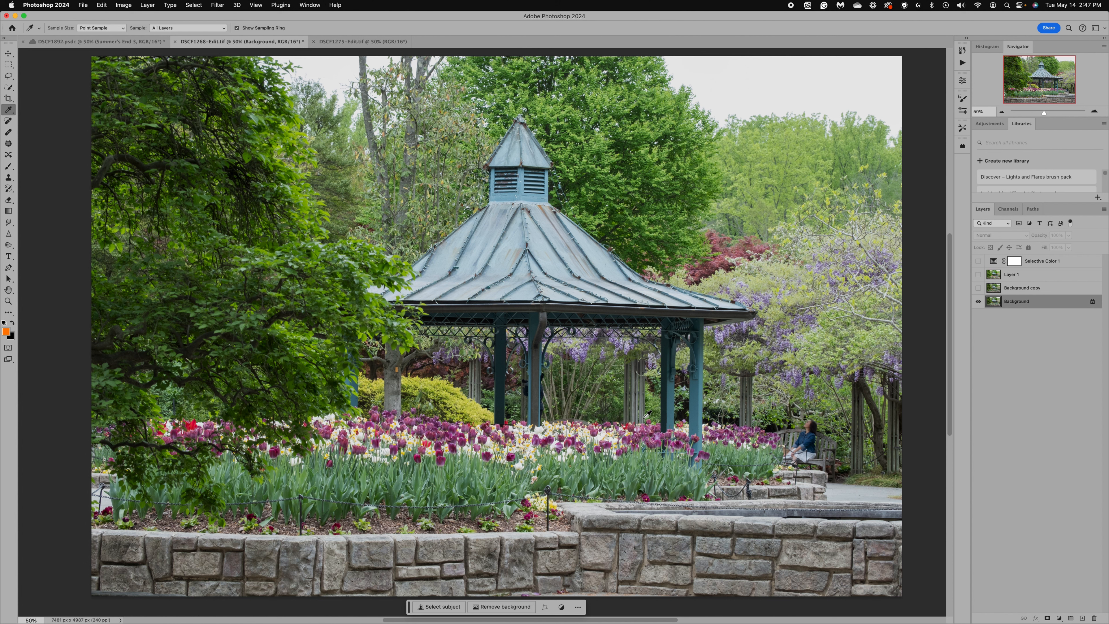
- View the other garden photo, DSCF1275-Edit.tif, and return to the DSCF1268-Edit.tif document
{"action": "left_click", "coordinate": [331, 41]}
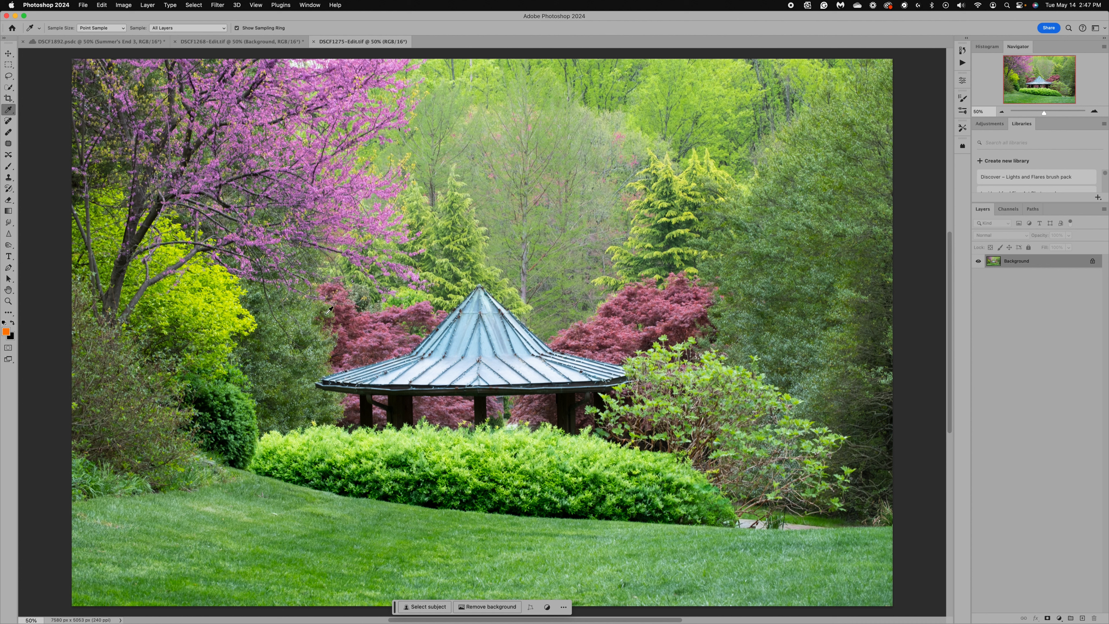
{"action": "left_click", "coordinate": [272, 44]}
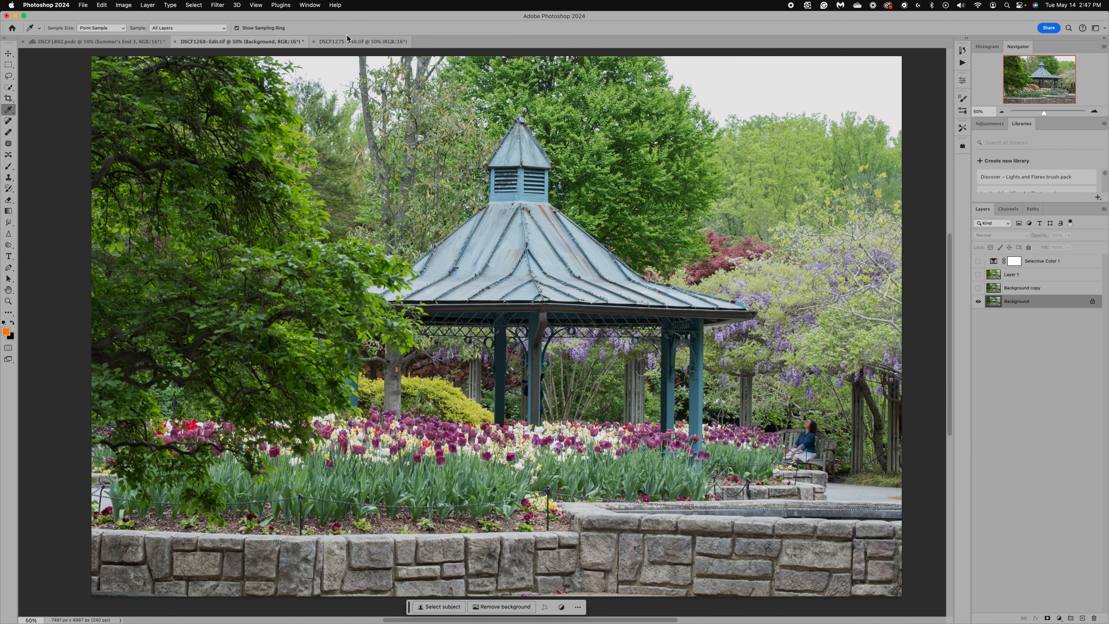
- Review DSCF1275-Edit.tif, and start Match Color on DSCF1268-Edit.tif's Background layer with DSCF1275-Edit.tif as the source
{"action": "left_click", "coordinate": [353, 42]}
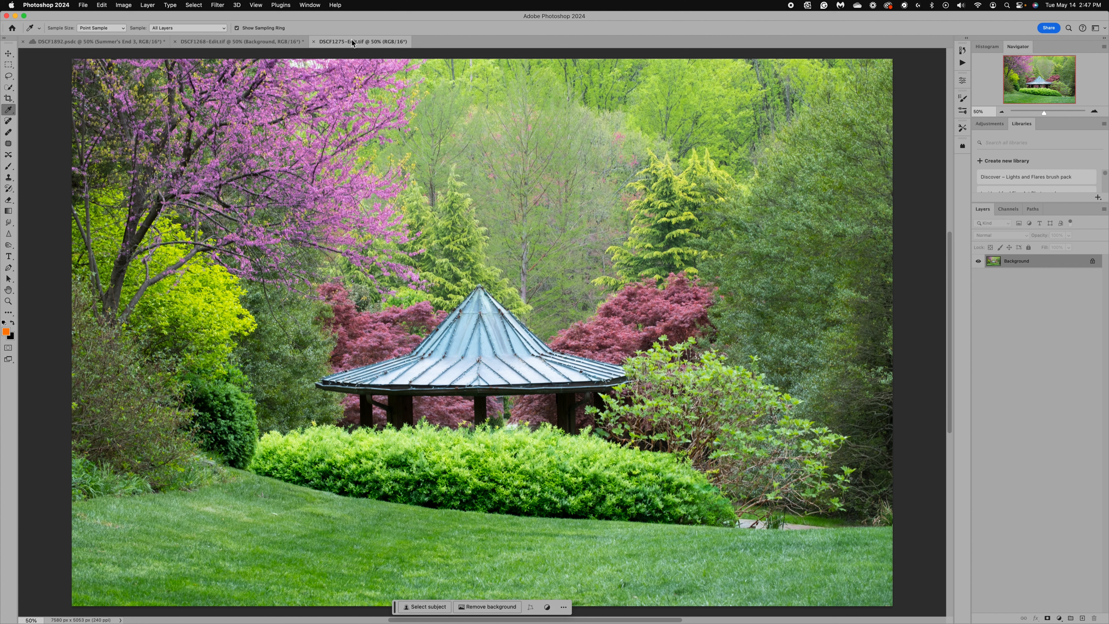
{"action": "left_click", "coordinate": [250, 41]}
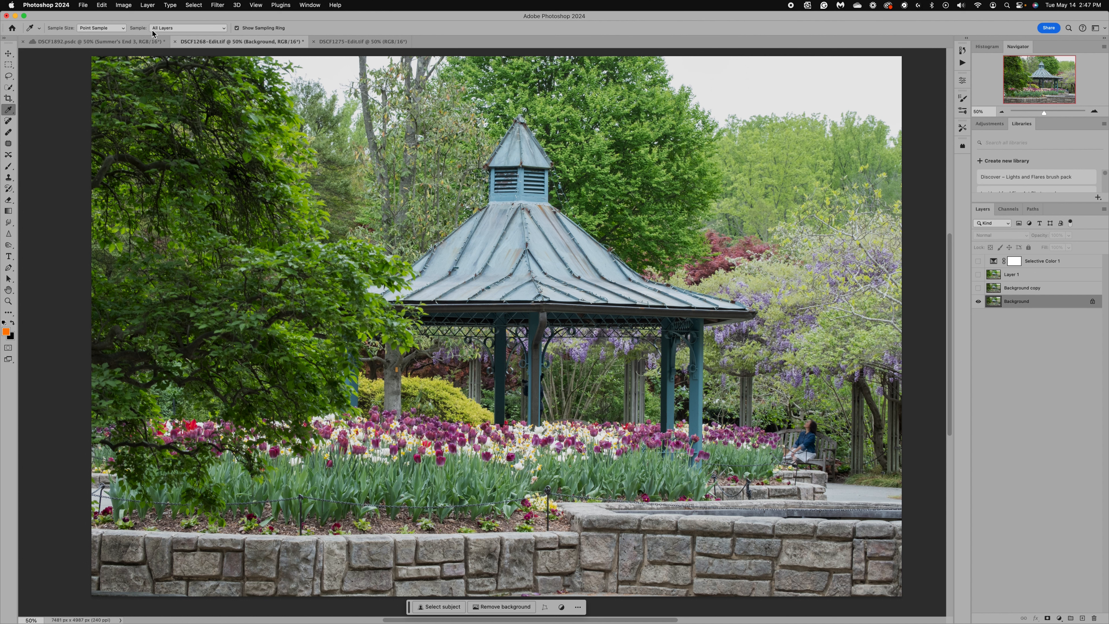
{"action": "left_click", "coordinate": [123, 8]}
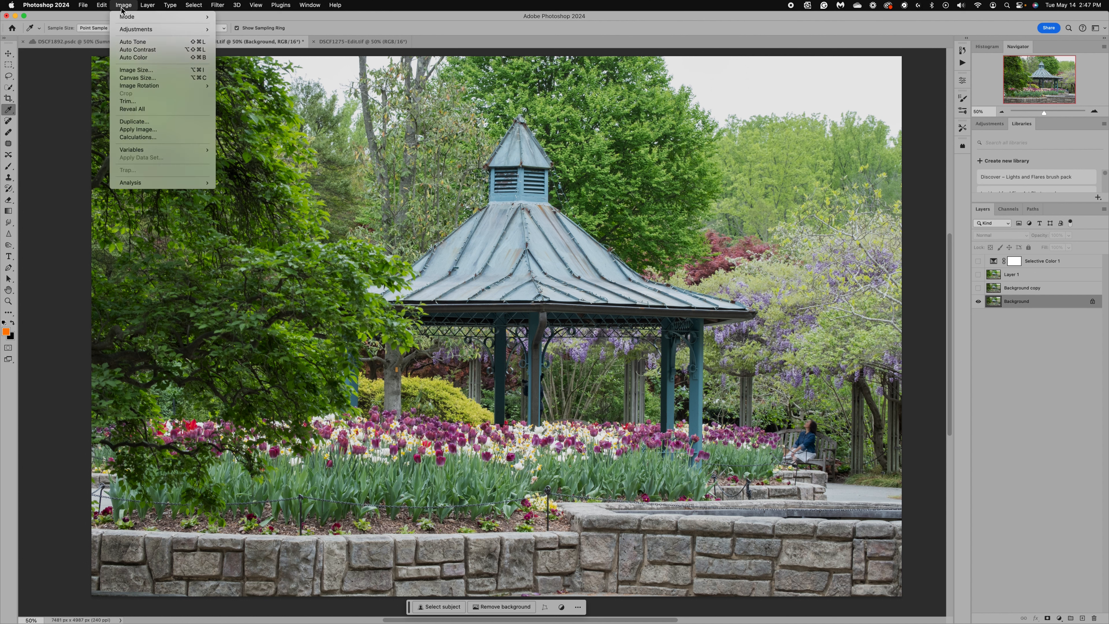
{"action": "mouse_move", "coordinate": [131, 31]}
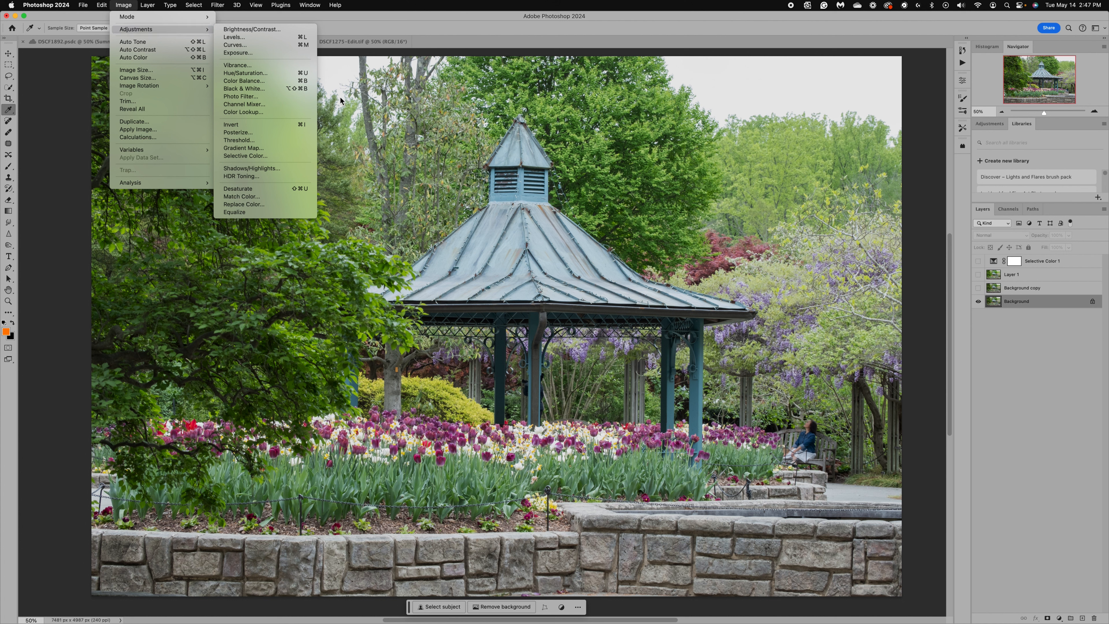
{"action": "left_click", "coordinate": [241, 198]}
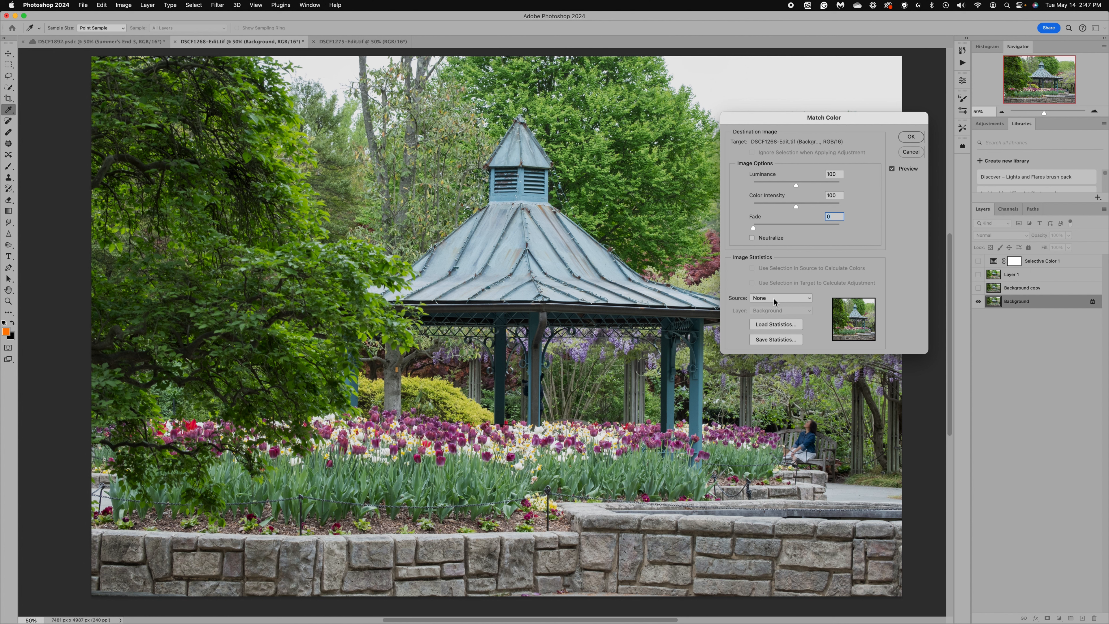
{"action": "left_click", "coordinate": [774, 299]}
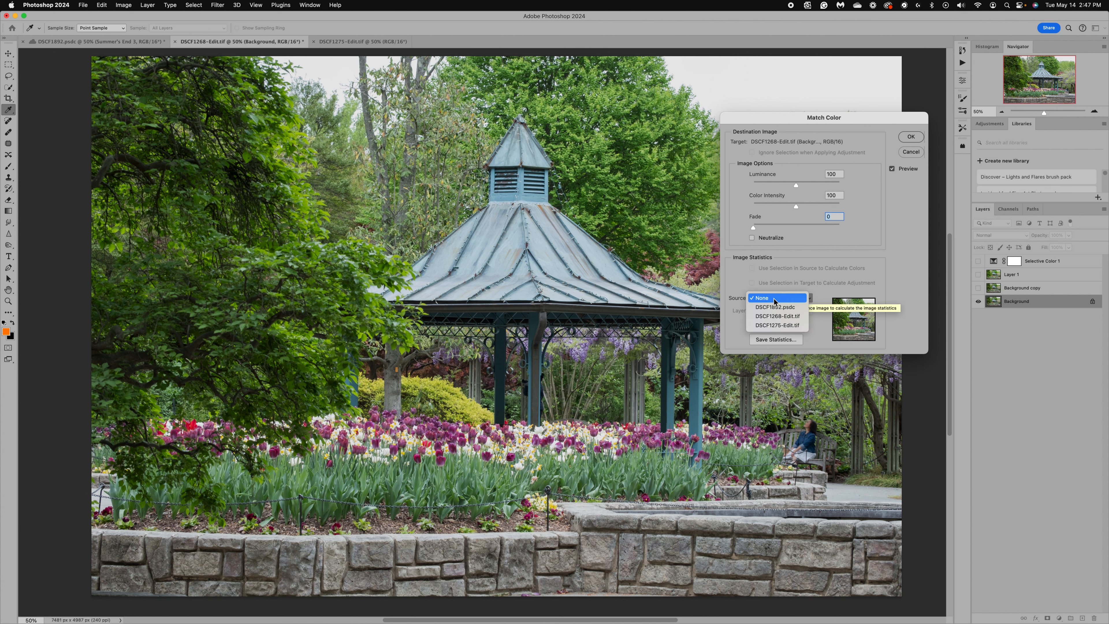
{"action": "left_click", "coordinate": [776, 326]}
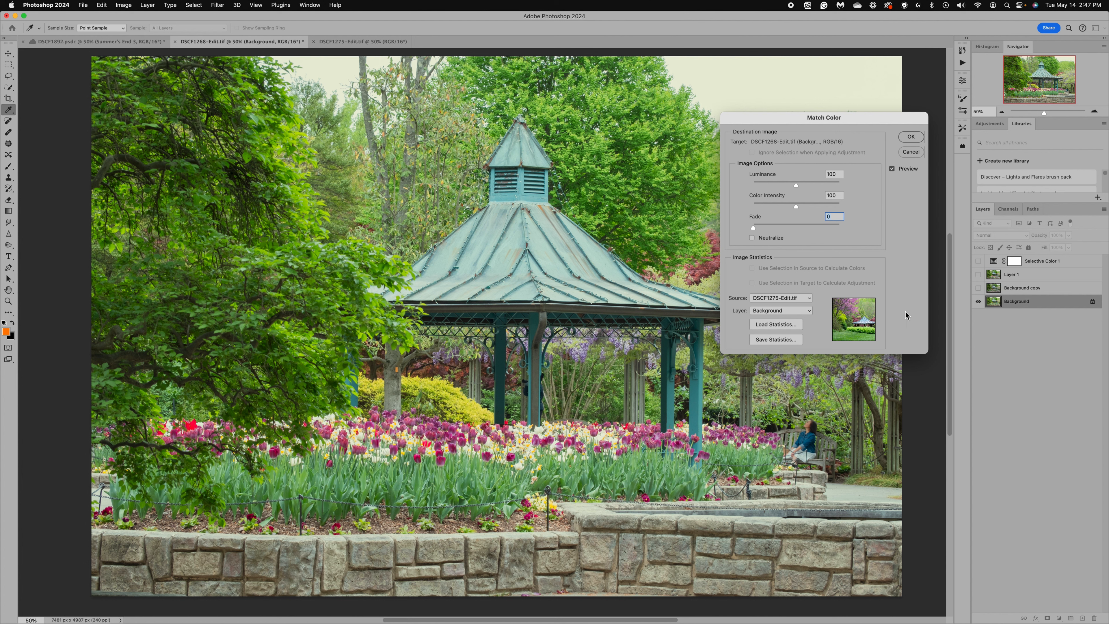
- Set Match Color's Color Intensity to 122, Luminance to 88 and Fade to 36, and apply the adjustment
{"action": "left_click", "coordinate": [793, 207]}
{"action": "left_click_drag", "start_coordinate": [797, 186], "coordinate": [793, 186]}
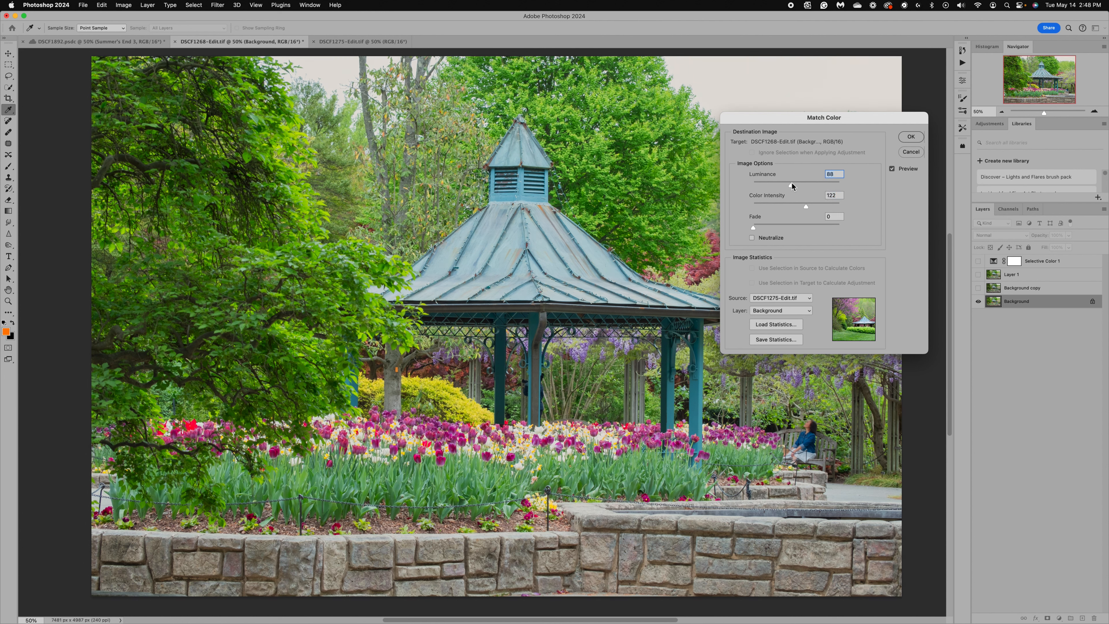
{"action": "left_click_drag", "start_coordinate": [757, 228], "coordinate": [785, 229]}
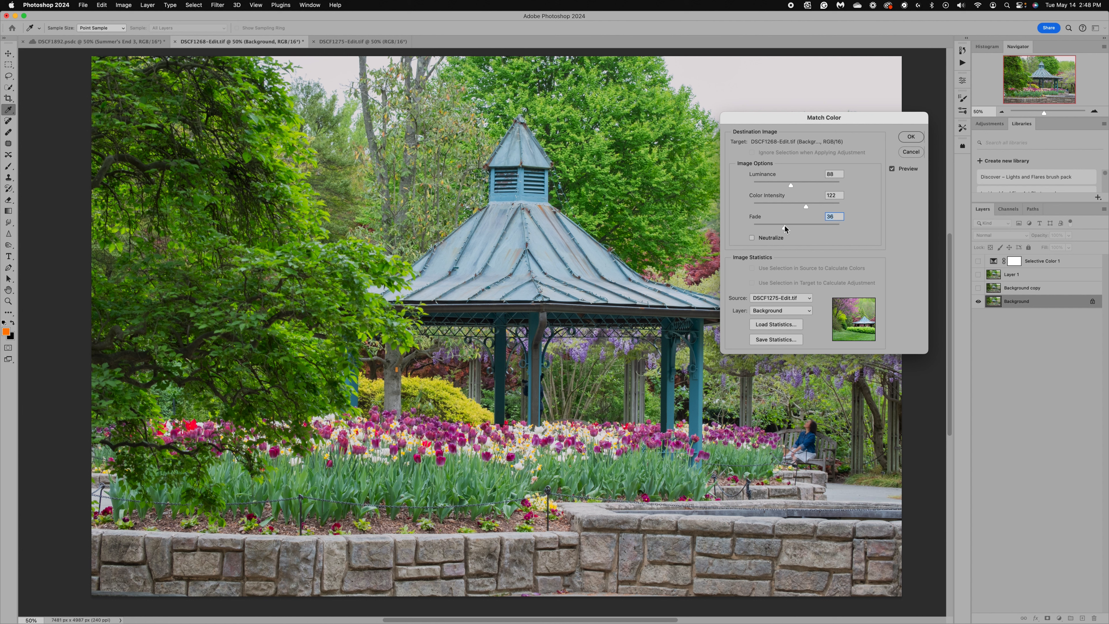
{"action": "left_click", "coordinate": [911, 137]}
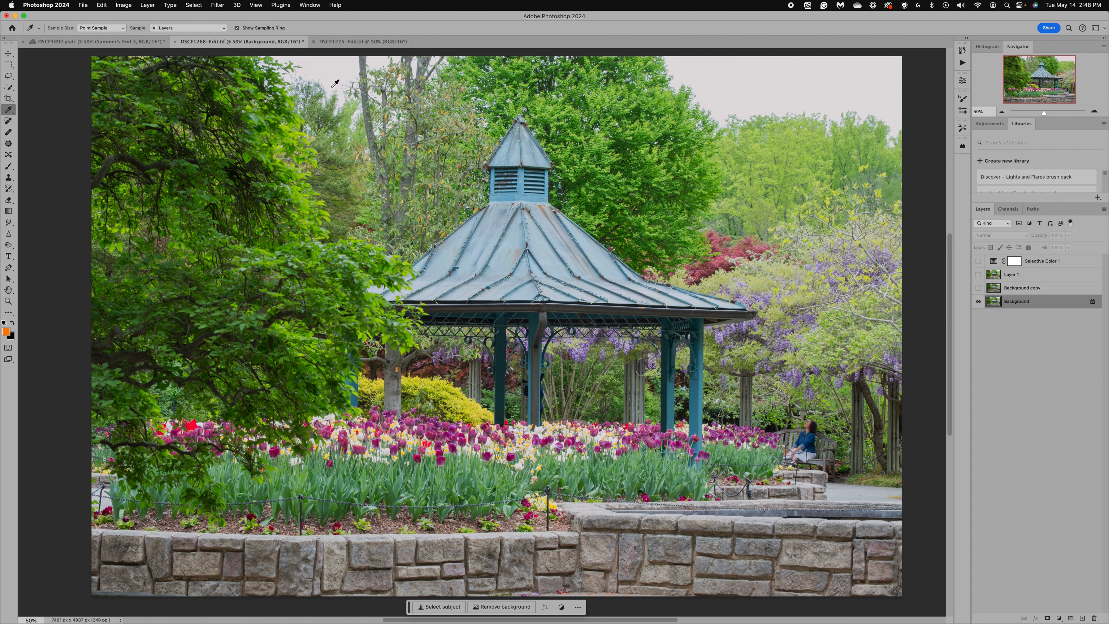
- Compare the color-matched DSCF1268-Edit.tif with the source photo DSCF1275-Edit.tif, and return to DSCF1268-Edit.tif
{"action": "left_click", "coordinate": [354, 42]}
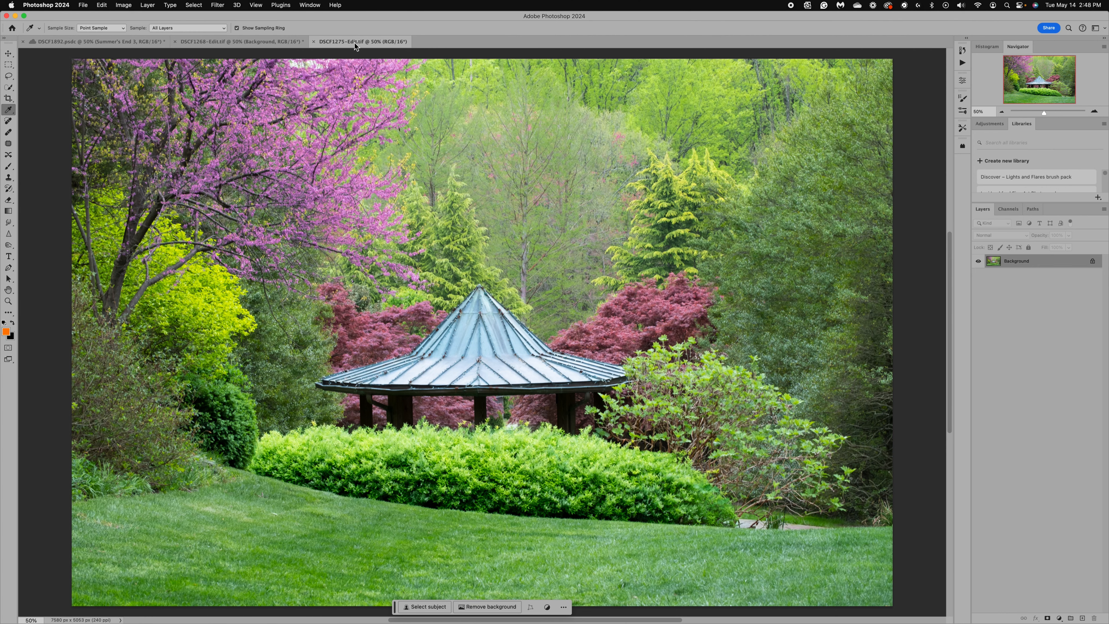
{"action": "left_click", "coordinate": [286, 41]}
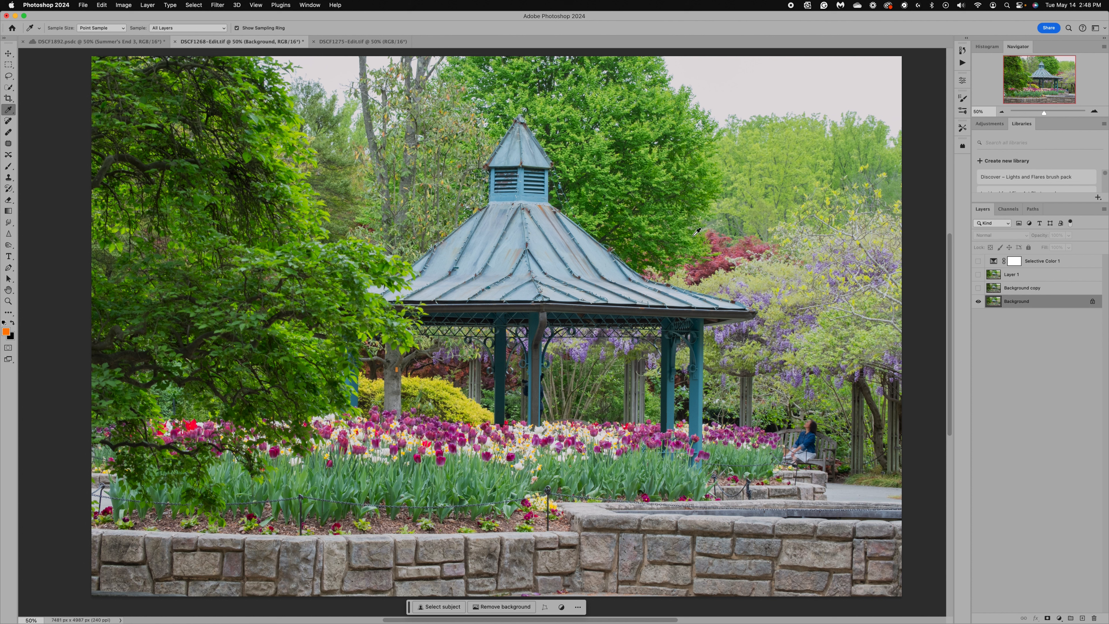
{"action": "left_click", "coordinate": [125, 5]}
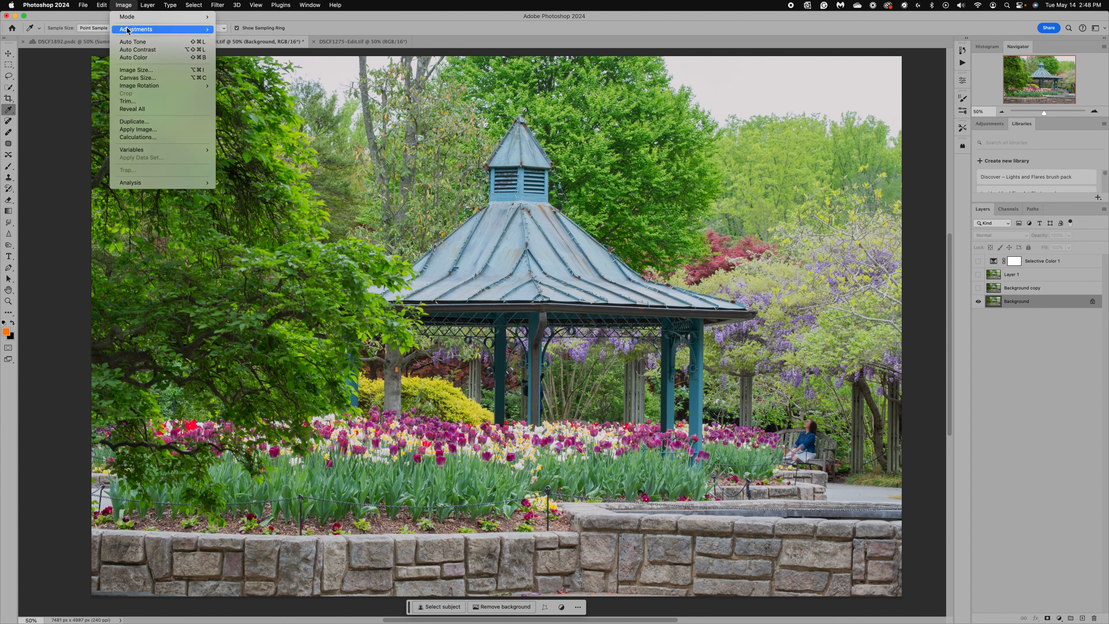
{"action": "mouse_move", "coordinate": [144, 29]}
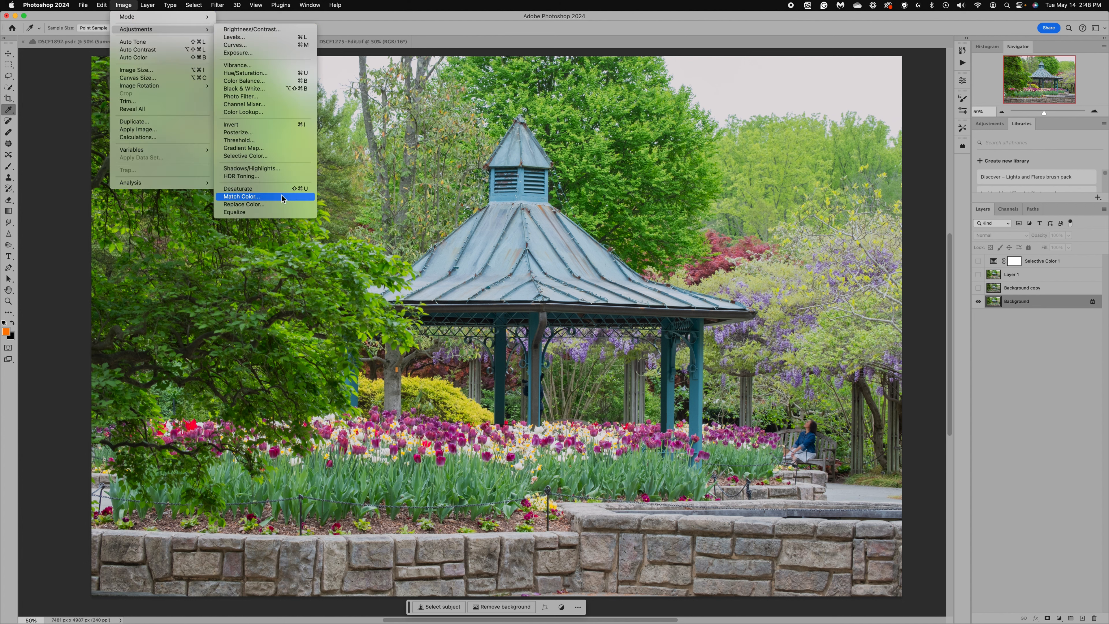
{"action": "left_click", "coordinate": [375, 40]}
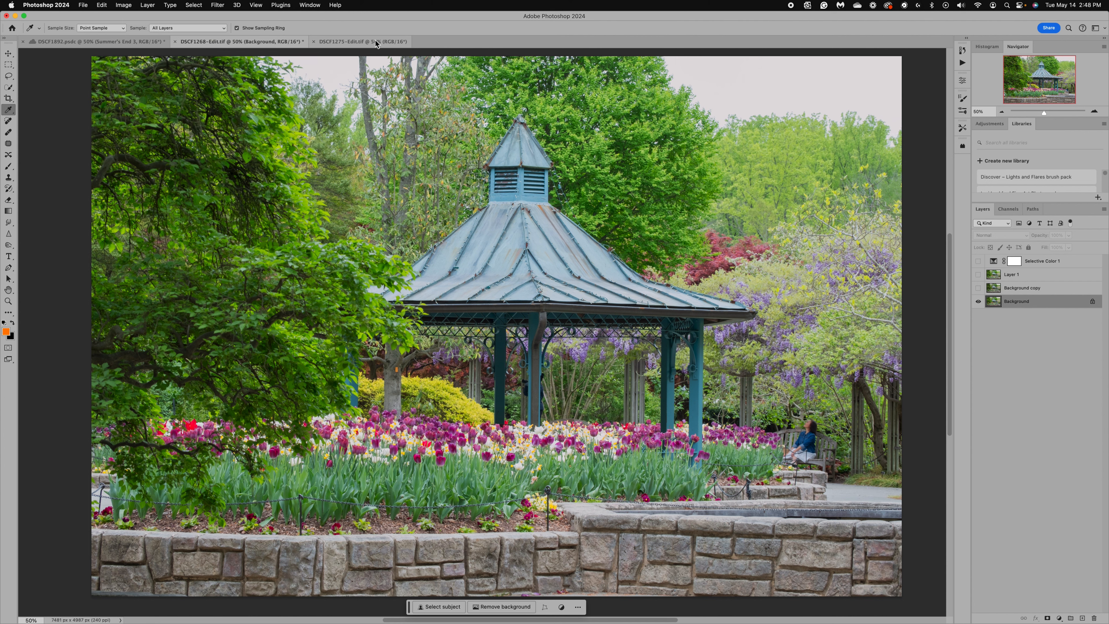
{"action": "left_click", "coordinate": [376, 41]}
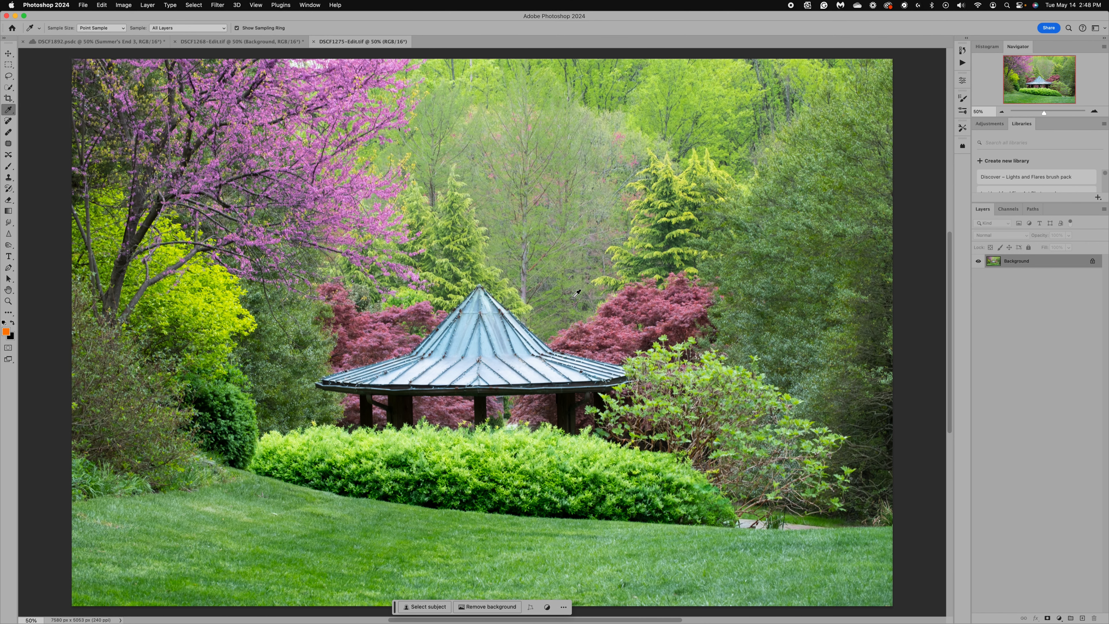
{"action": "left_click", "coordinate": [264, 41]}
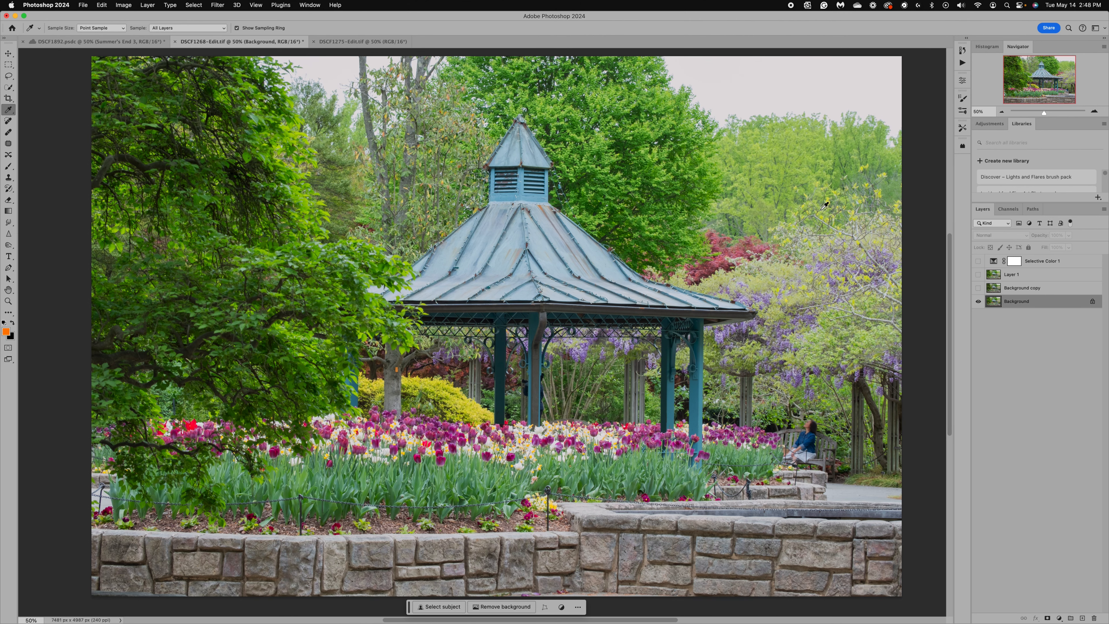